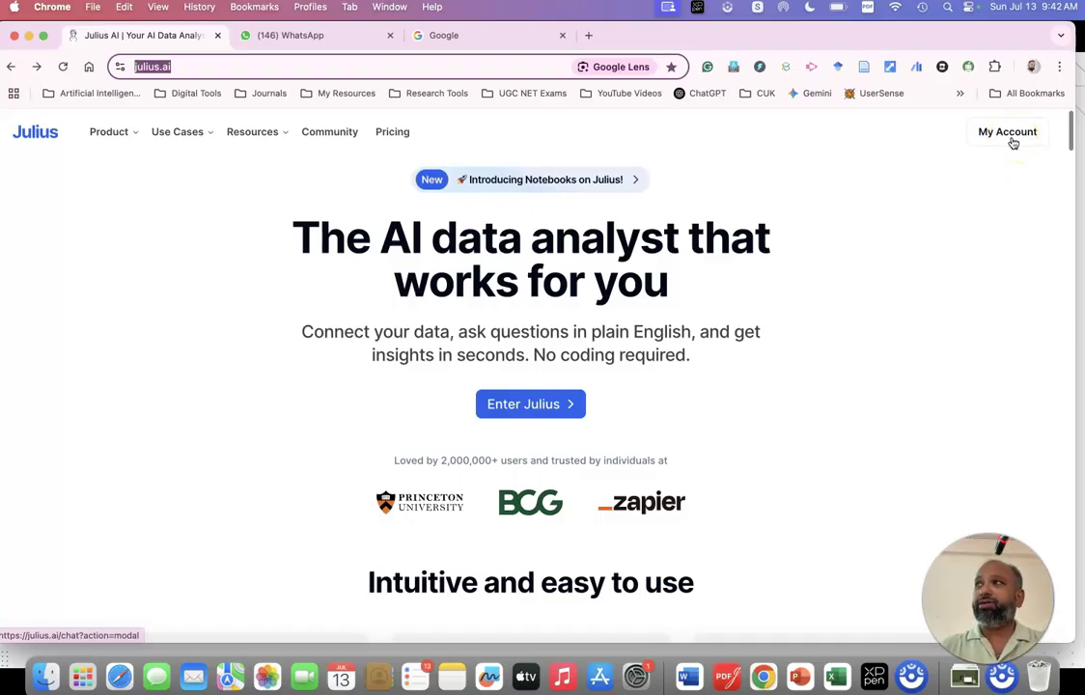
- Enter the Julius workspace and show the data-source options: file upload, Google Drive, OneDrive
click(528, 405)
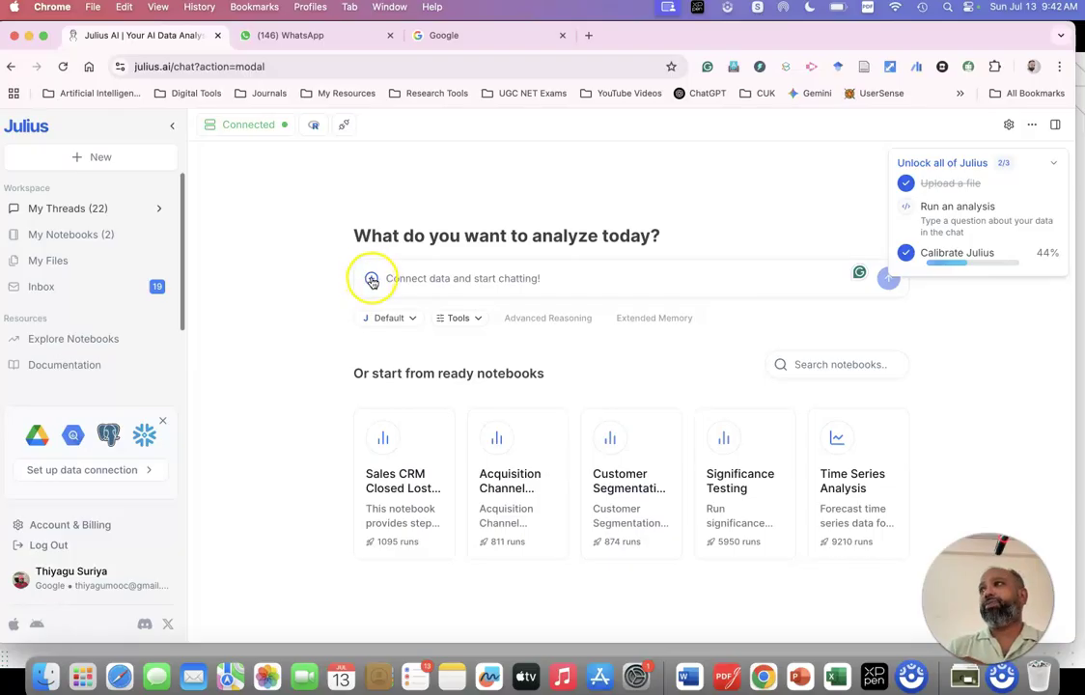
click(371, 280)
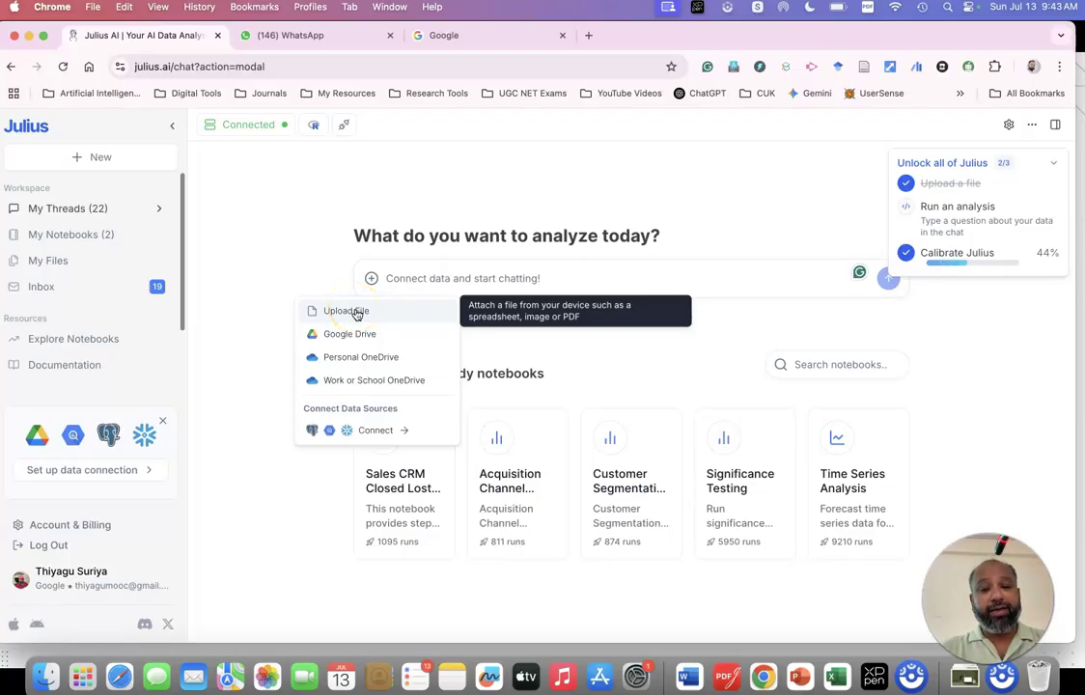
- Upload Survey Data Set.xlsx and review its data preview table and file summary
click(357, 313)
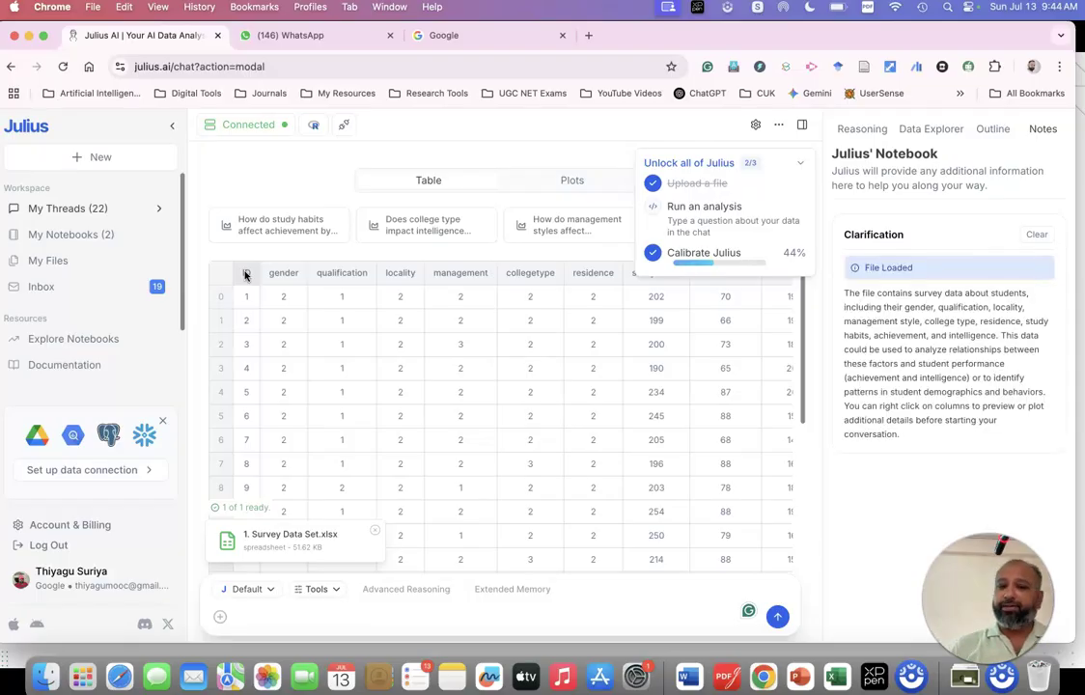
click(799, 164)
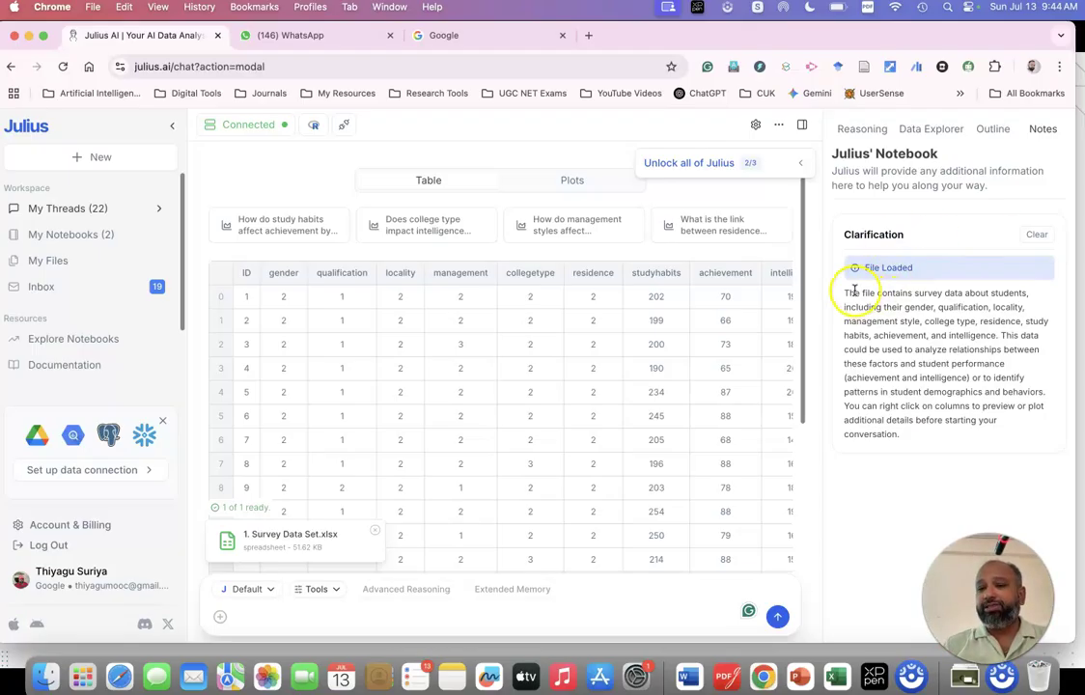
drag(855, 291, 975, 440)
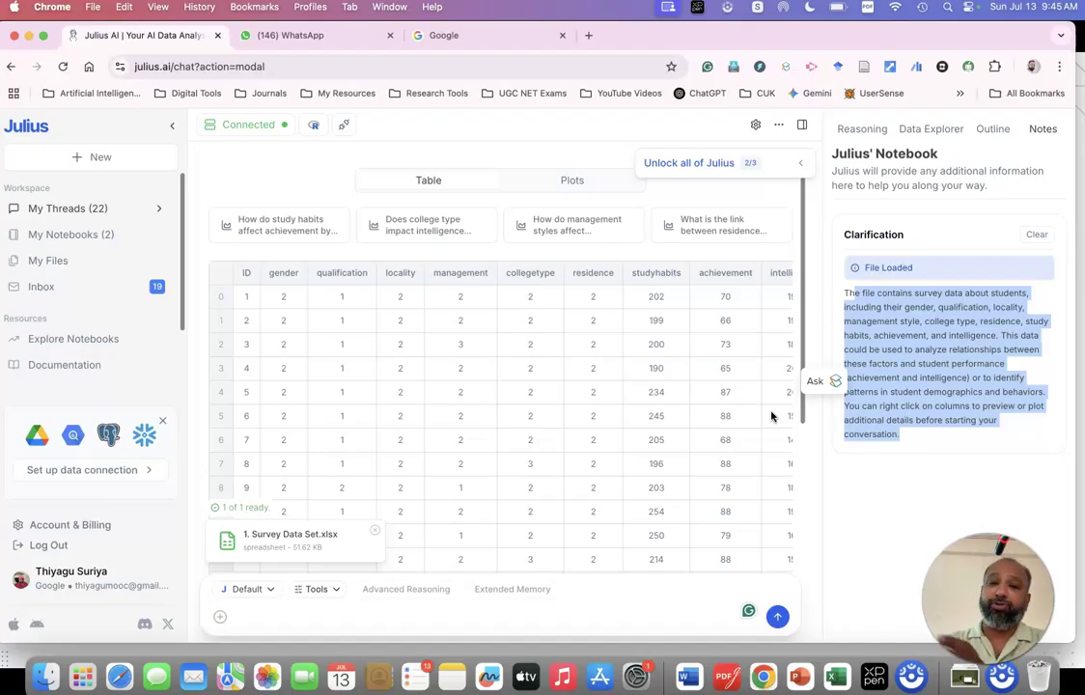
scroll(386, 282, down, 2)
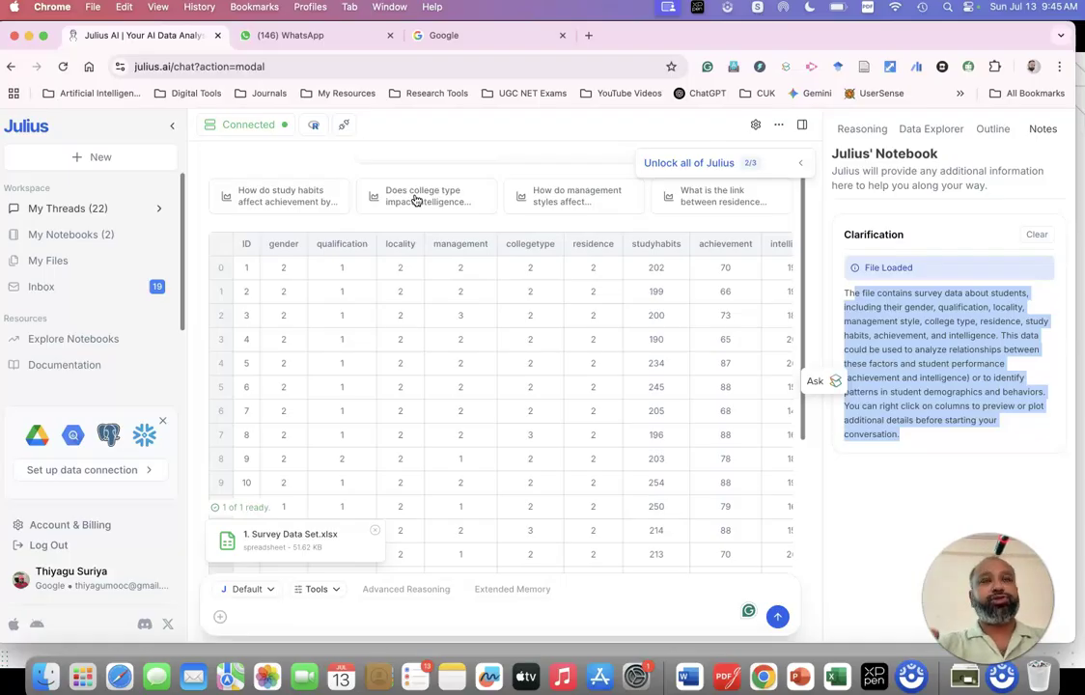
- Toggle between the Plots and Table views and pick a runtime from the code-language menu
click(292, 205)
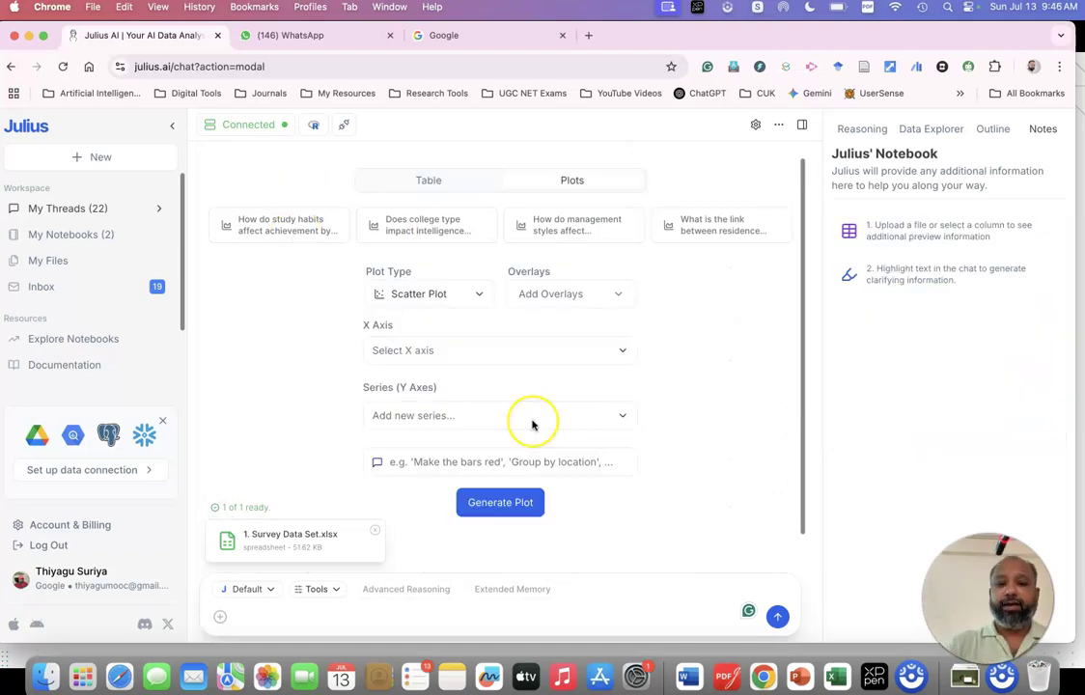
click(425, 179)
click(581, 186)
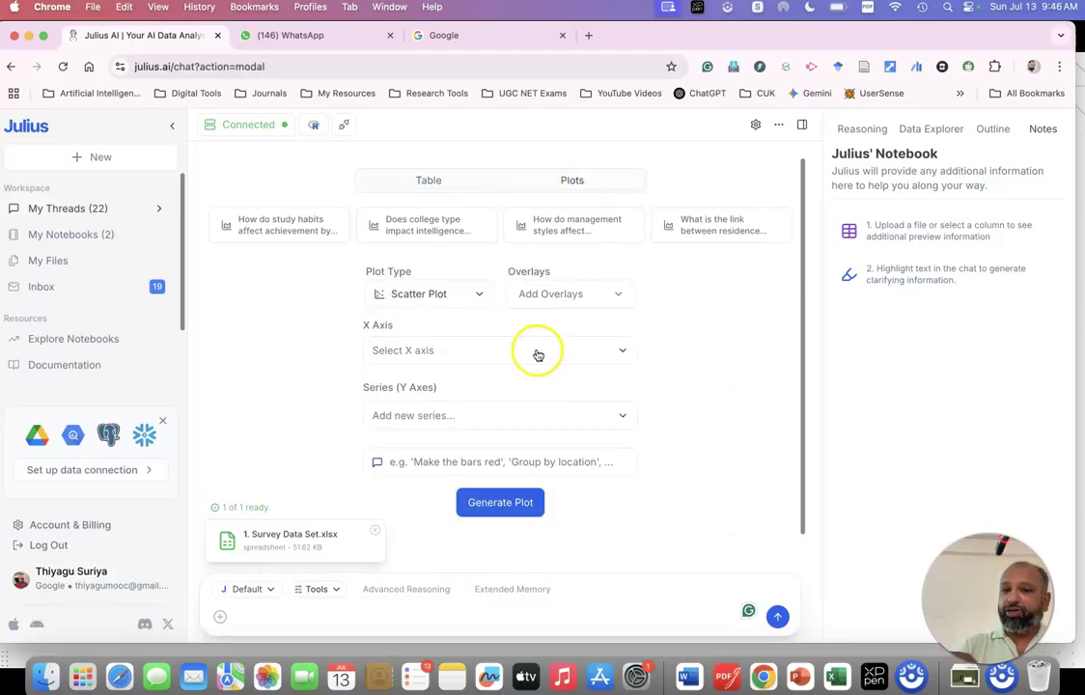
scroll(538, 353, down, 1)
scroll(537, 356, up, 1)
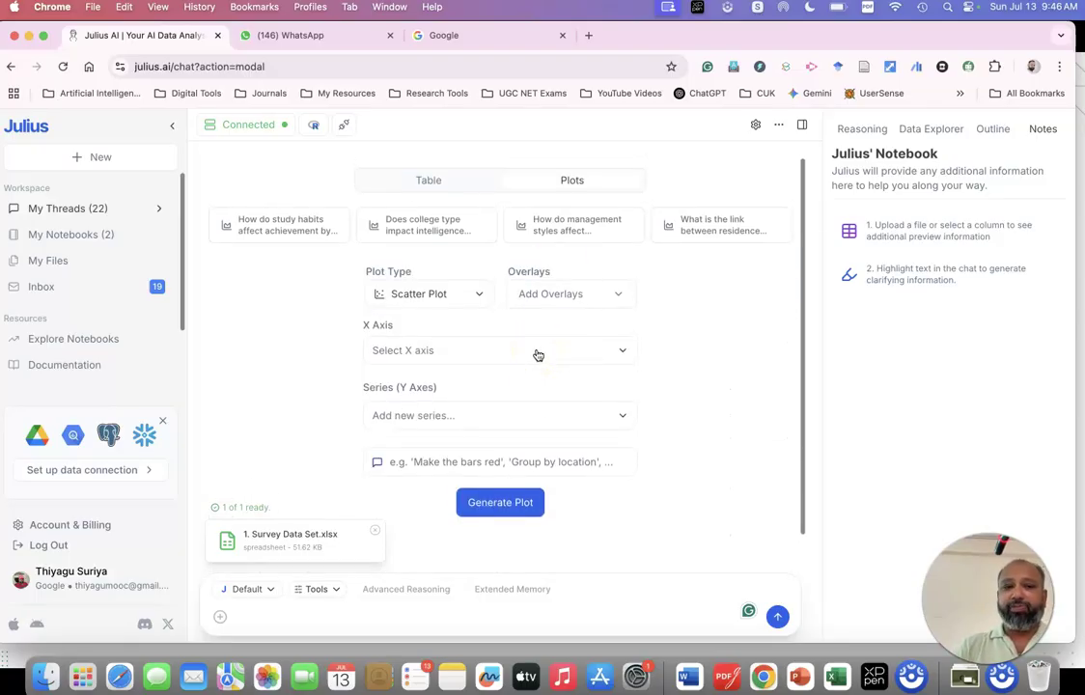
click(316, 130)
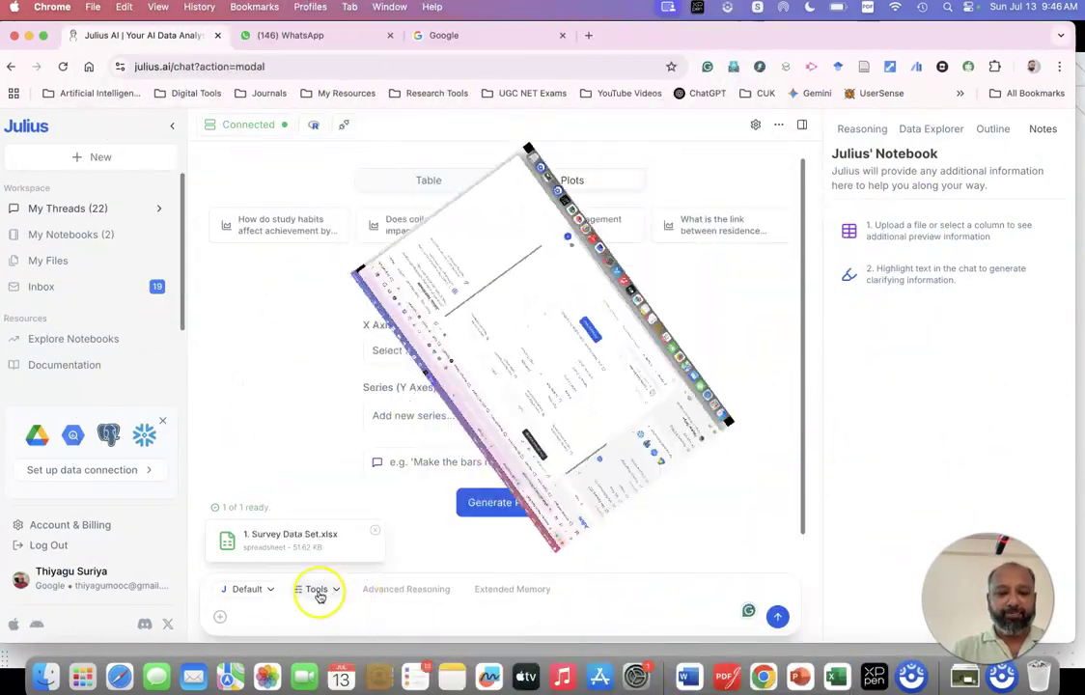
click(318, 589)
click(298, 608)
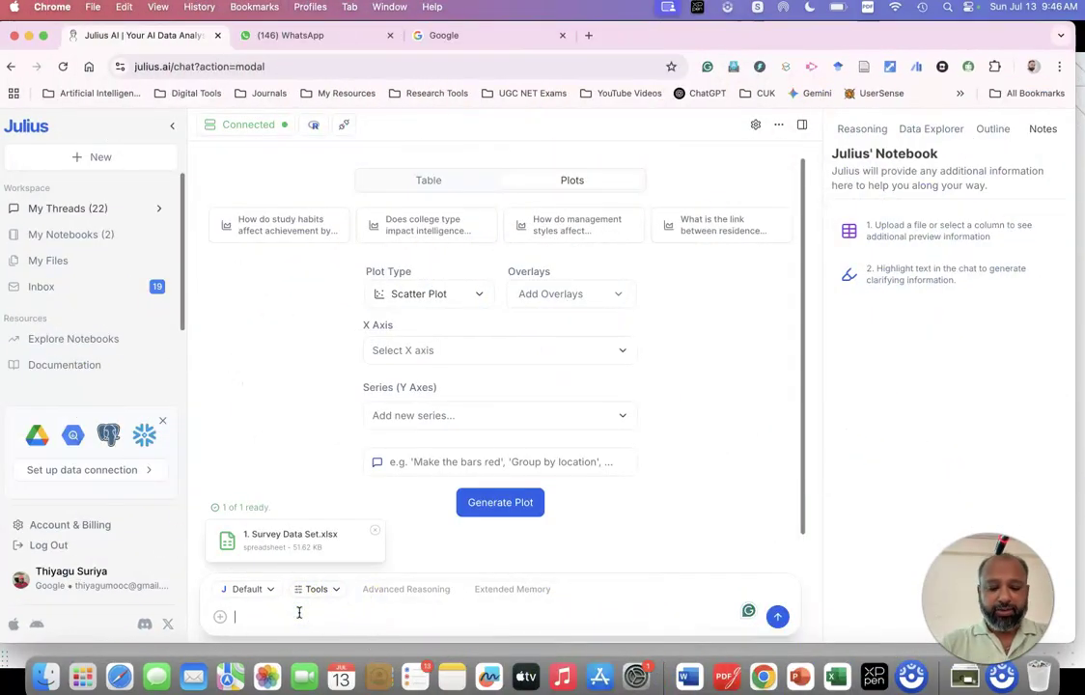
- Ask Julius to describe the descriptive statistics and meaningful graphical representations like boxplots and histograms
text(Describe)
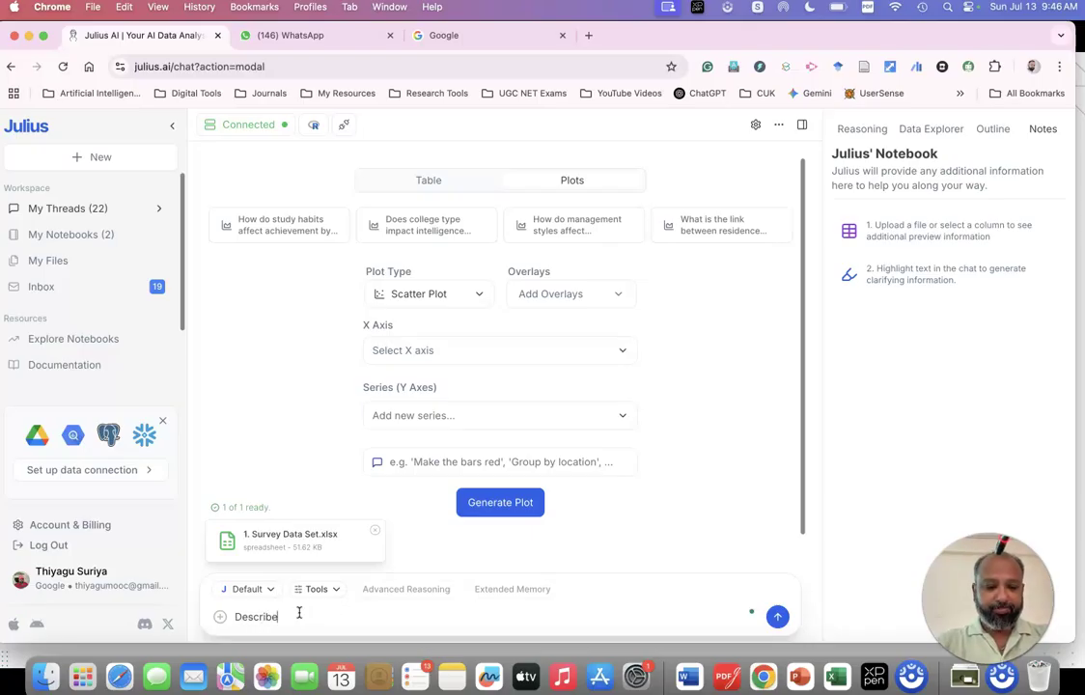
text( the descrip)
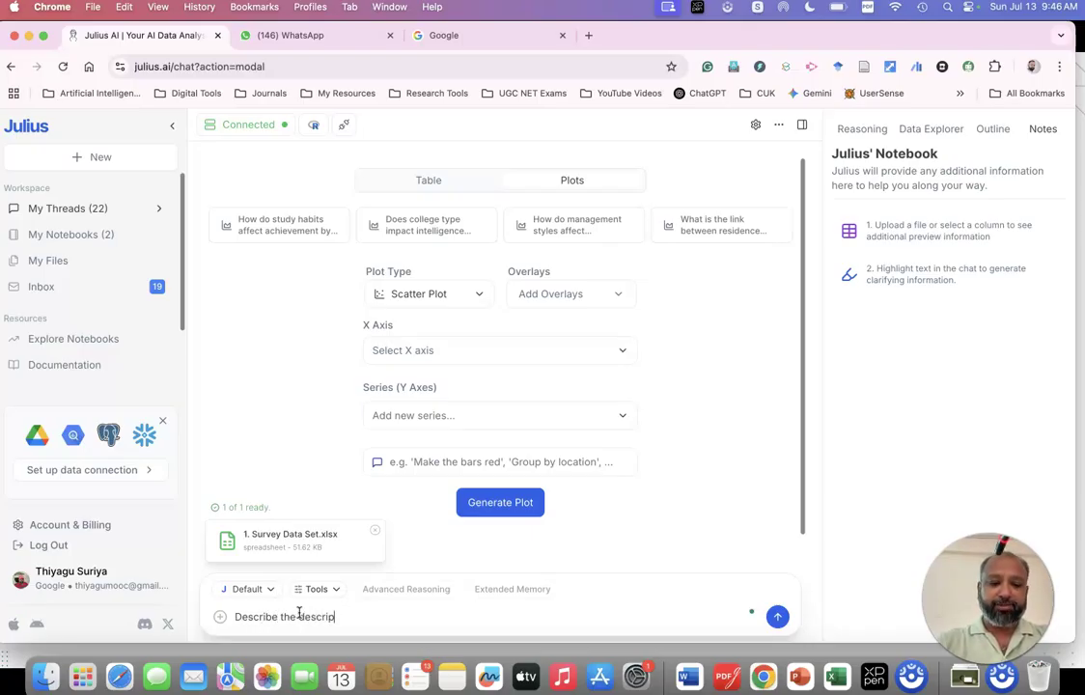
text(tive statistic)
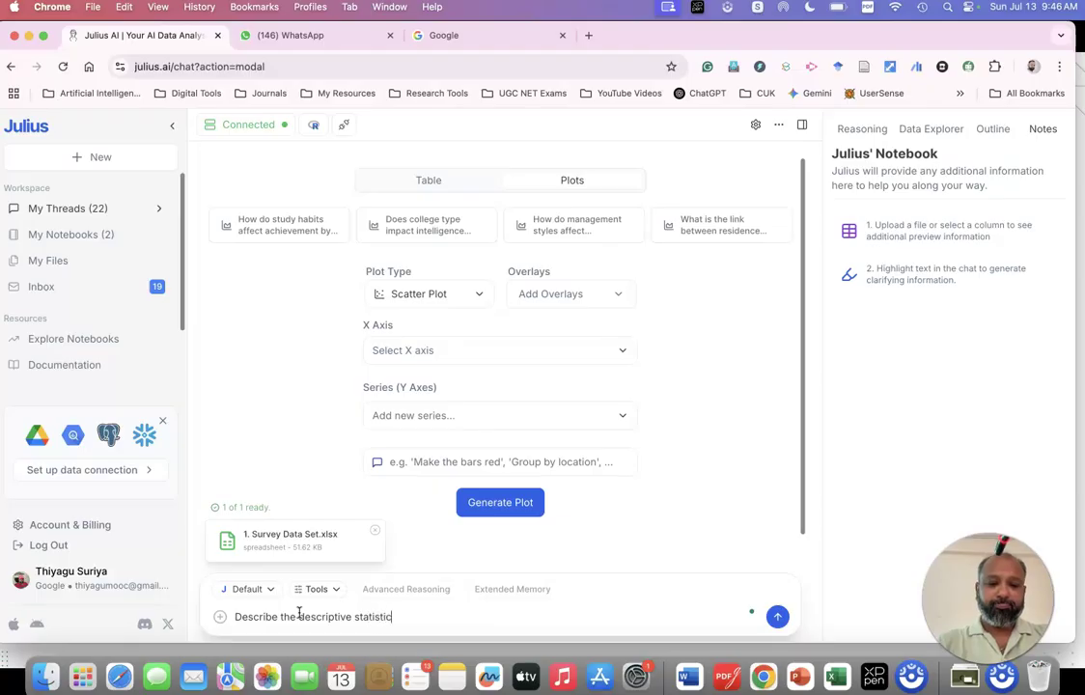
text(s and meaniful)
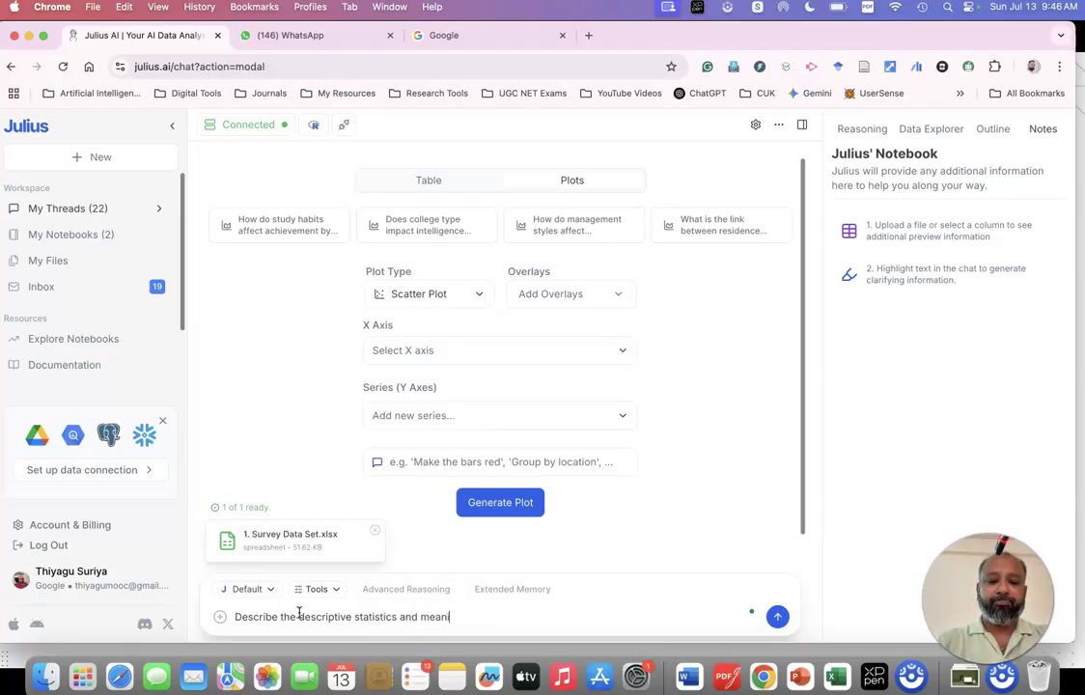
key(BackSpace)
key(BackSpace)
key(BackSpace)
key(BackSpace)
text(ingful)
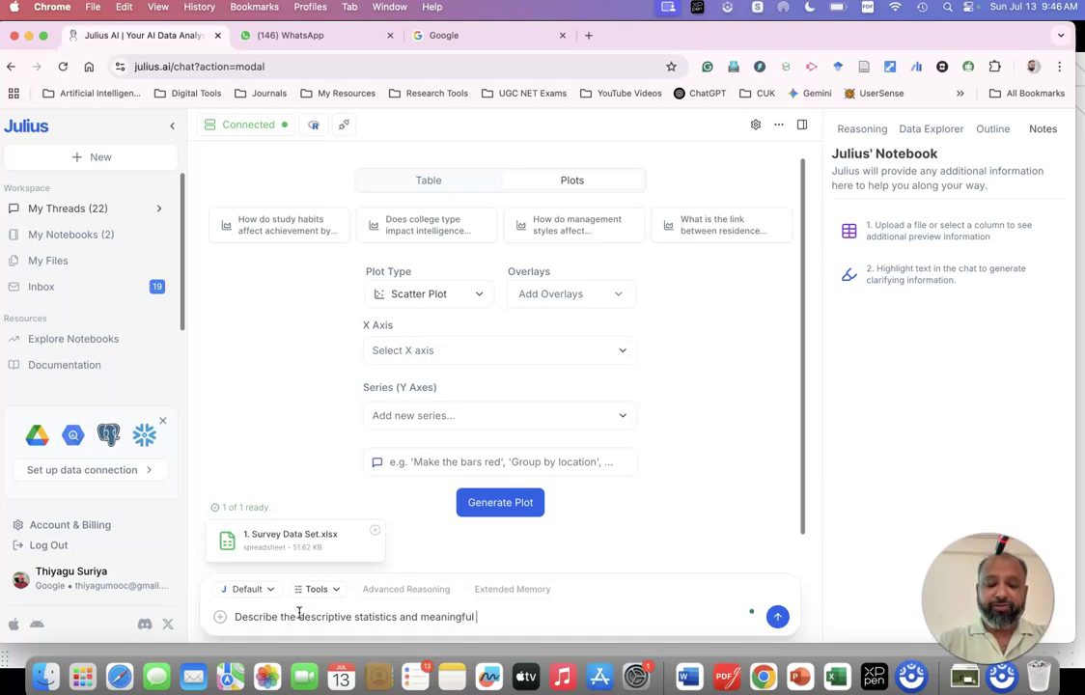
text( graphical repressen)
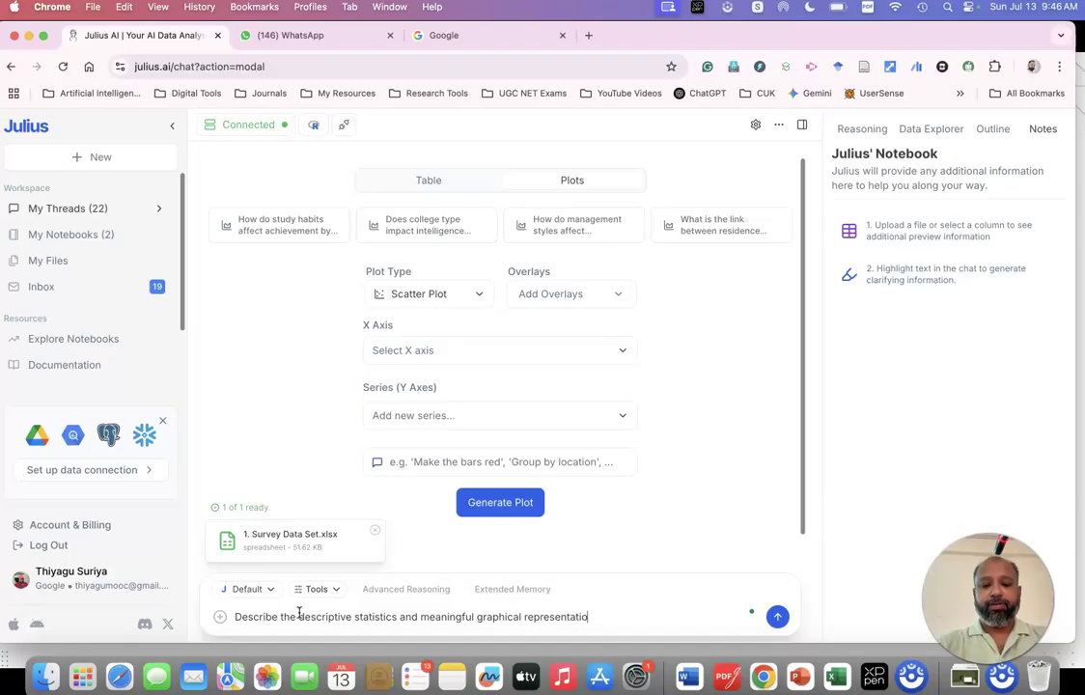
text(data )
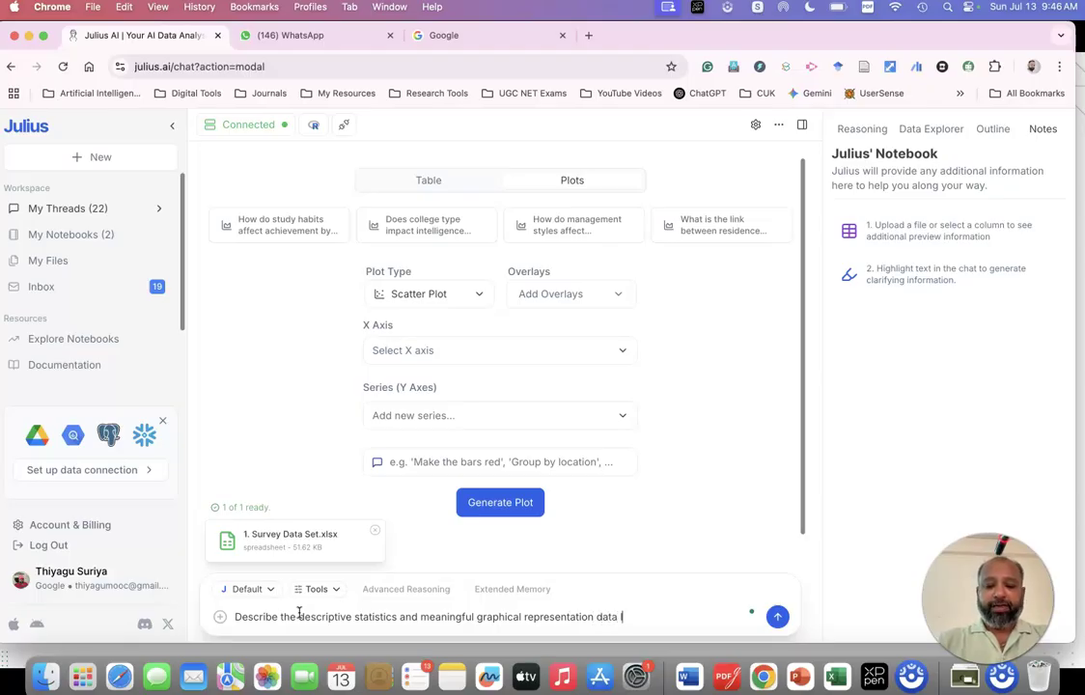
text(like)
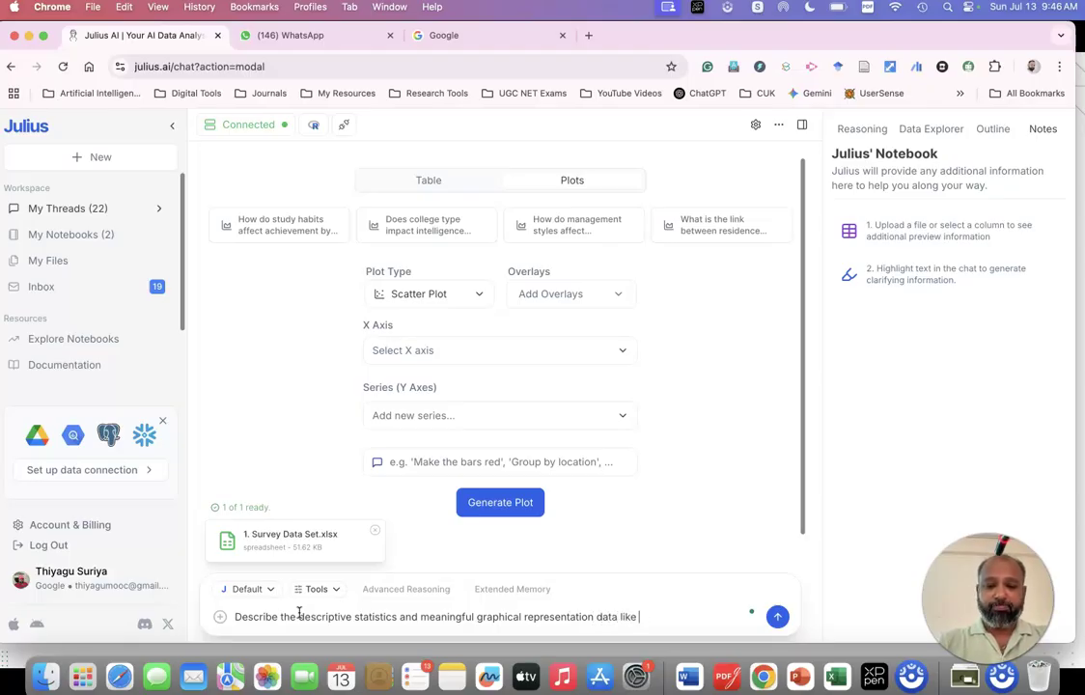
text( bboxplot, )
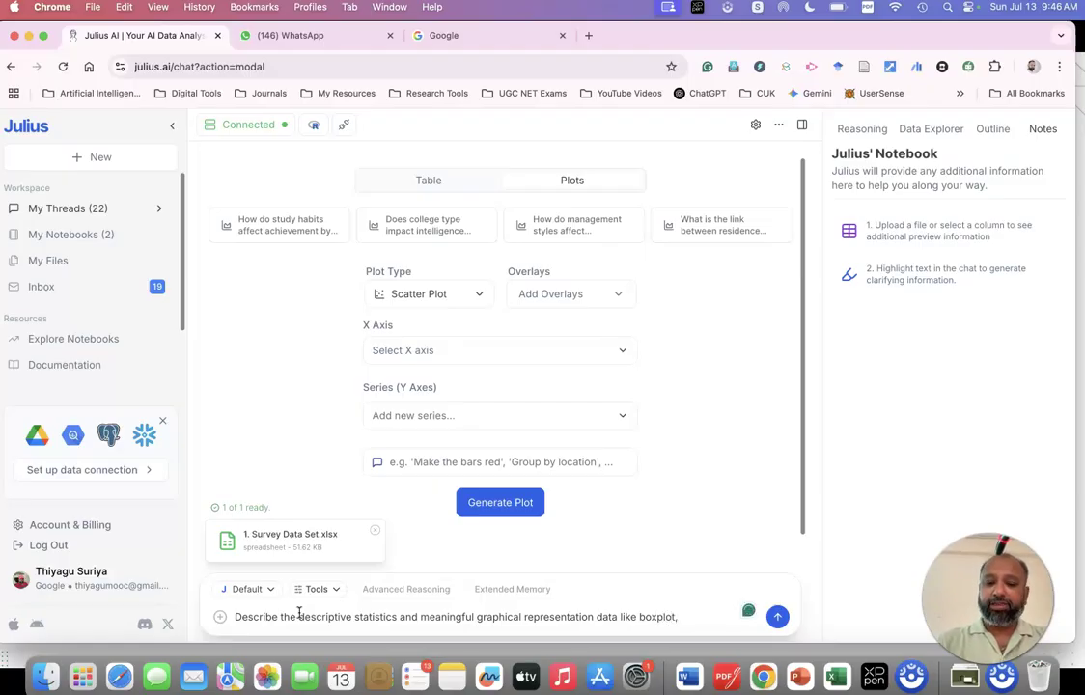
text(historgram)
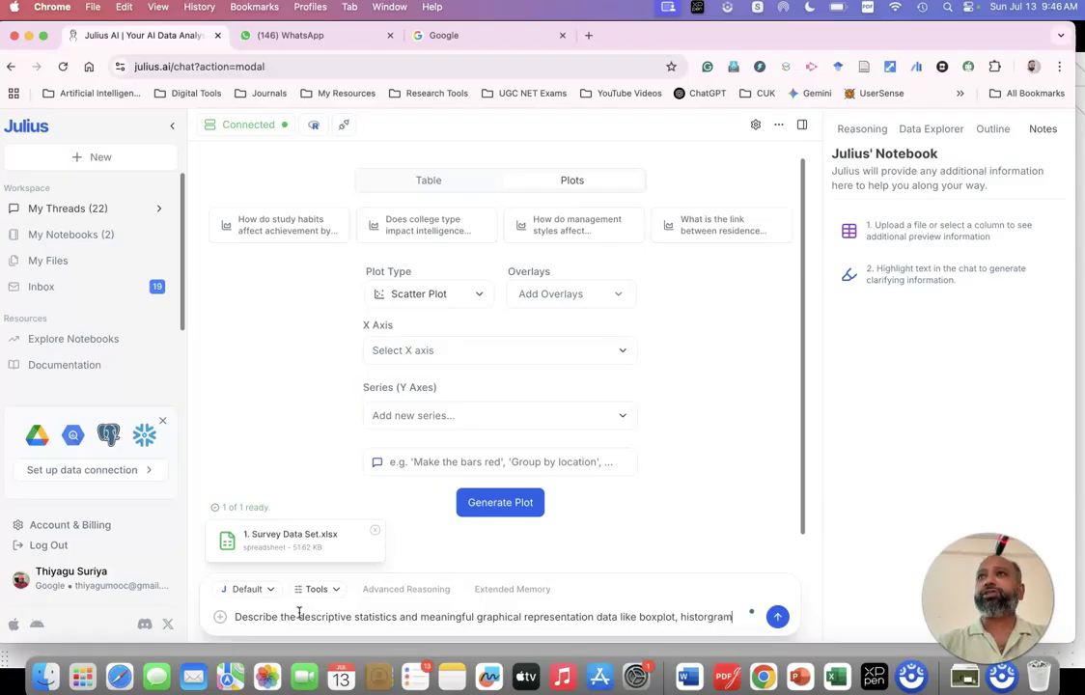
key(Return)
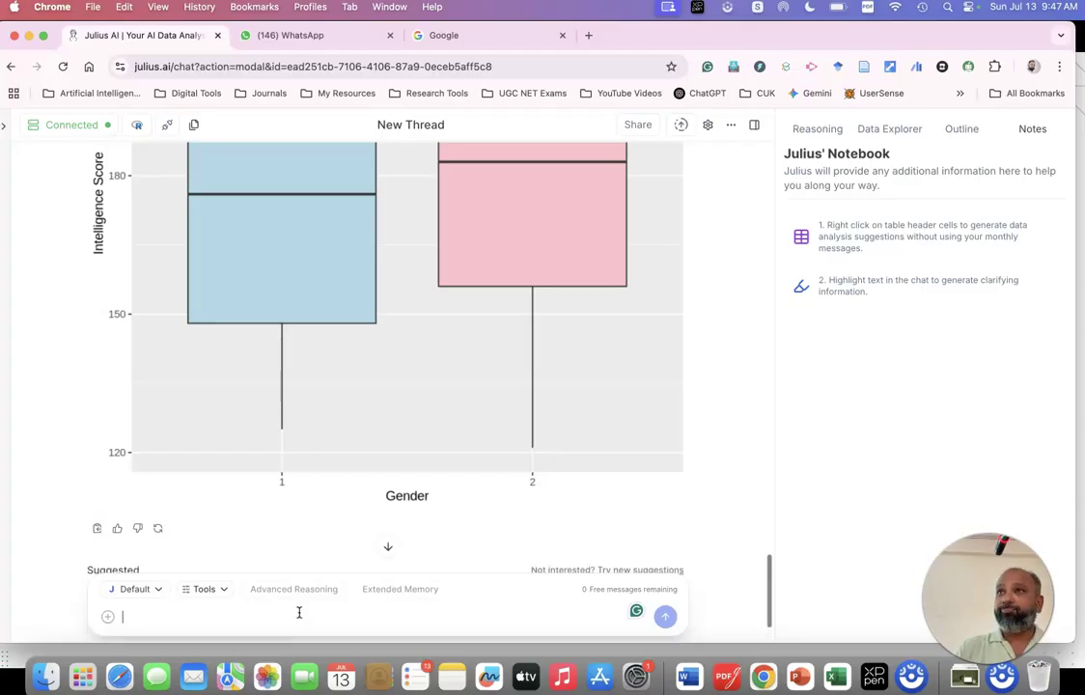
scroll(291, 532, up, 3)
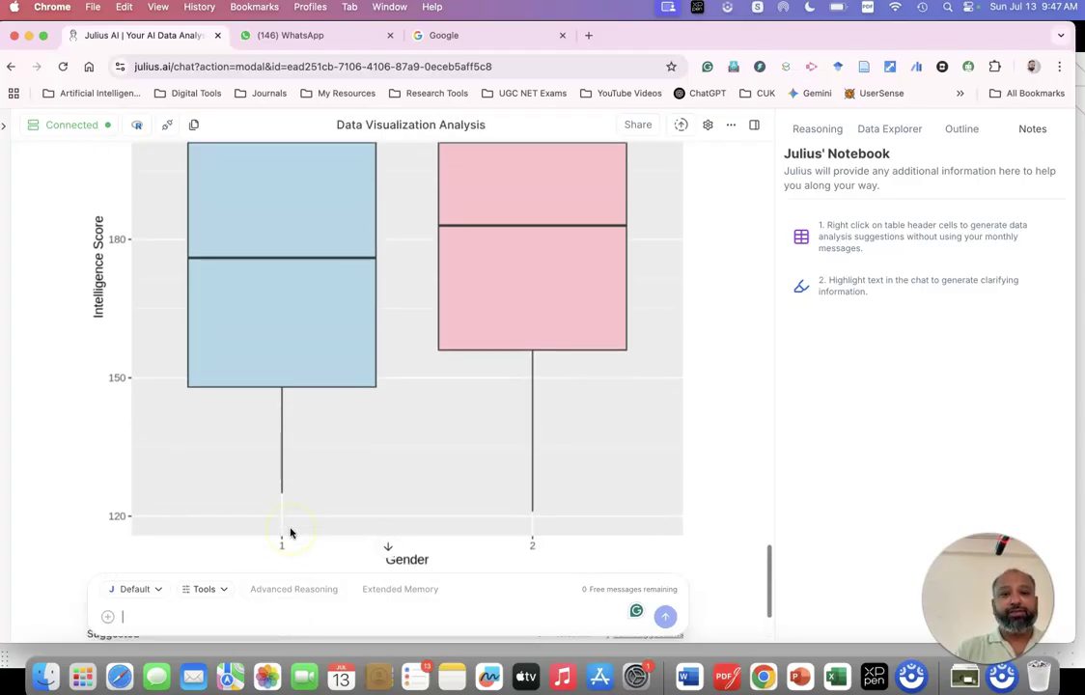
scroll(290, 532, up, 4)
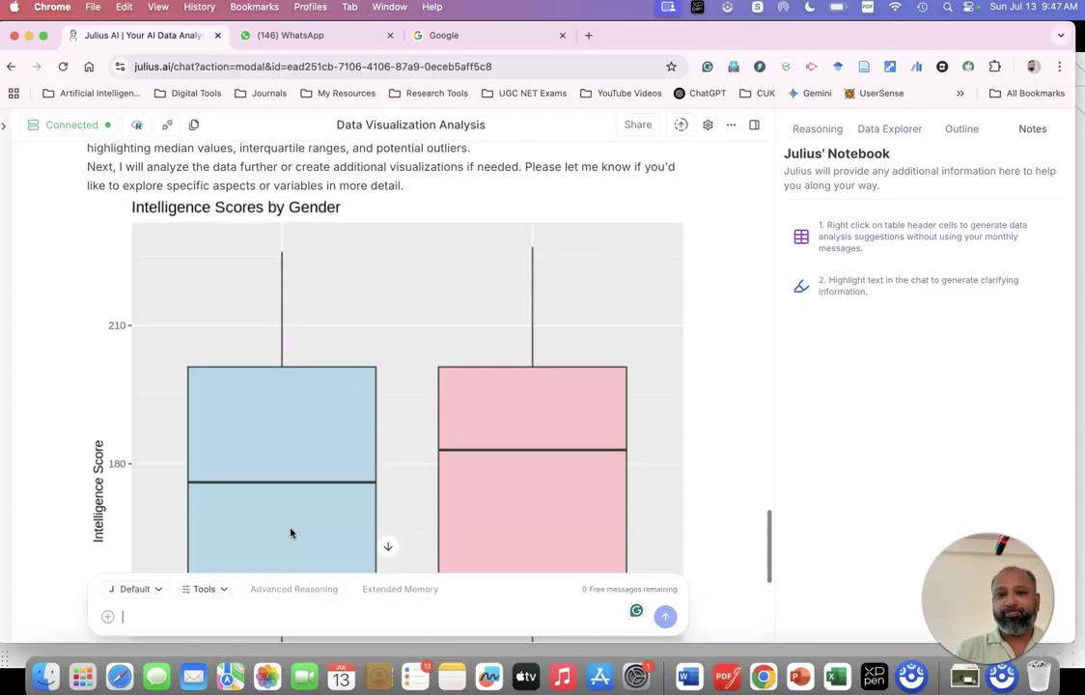
scroll(290, 531, down, 6)
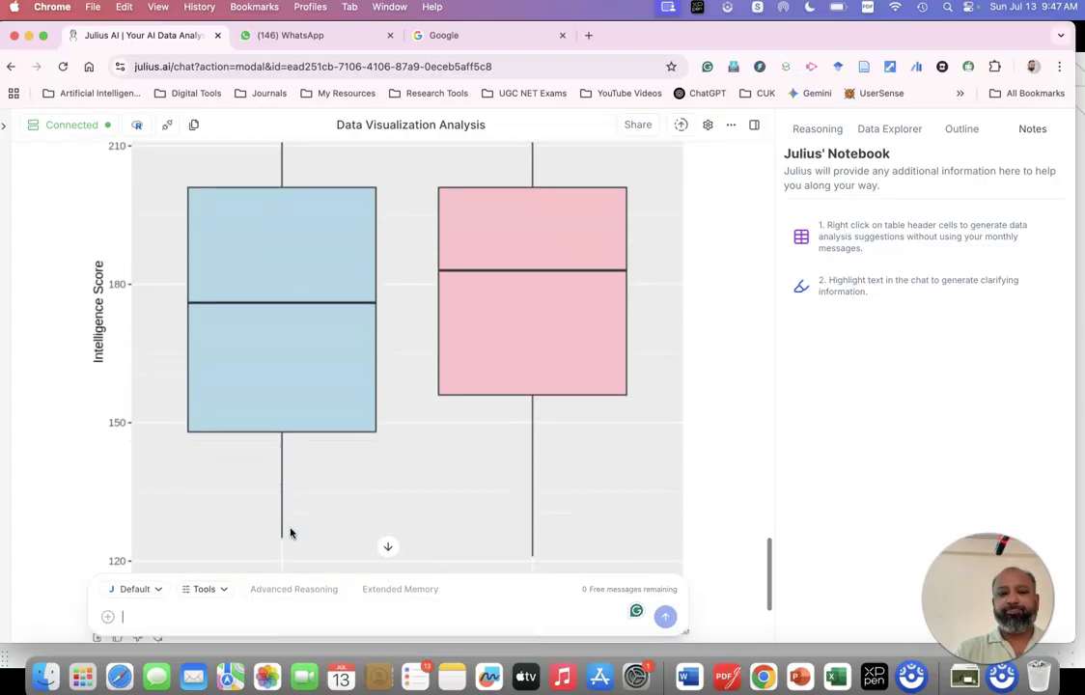
scroll(291, 532, down, 2)
click(404, 489)
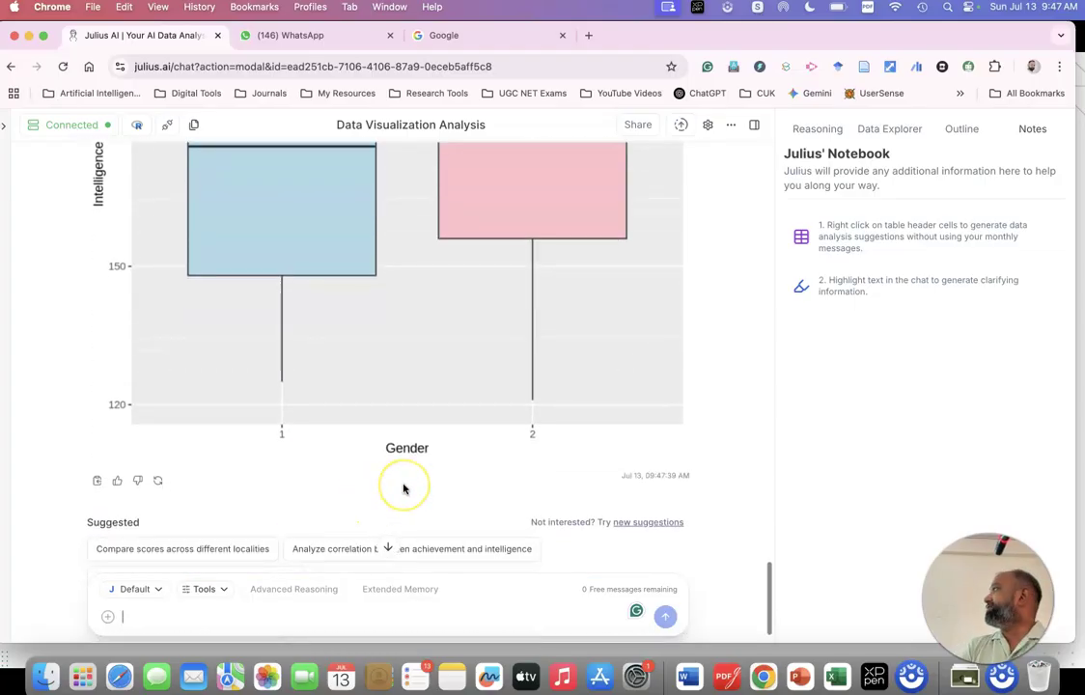
scroll(403, 489, up, 7)
click(140, 437)
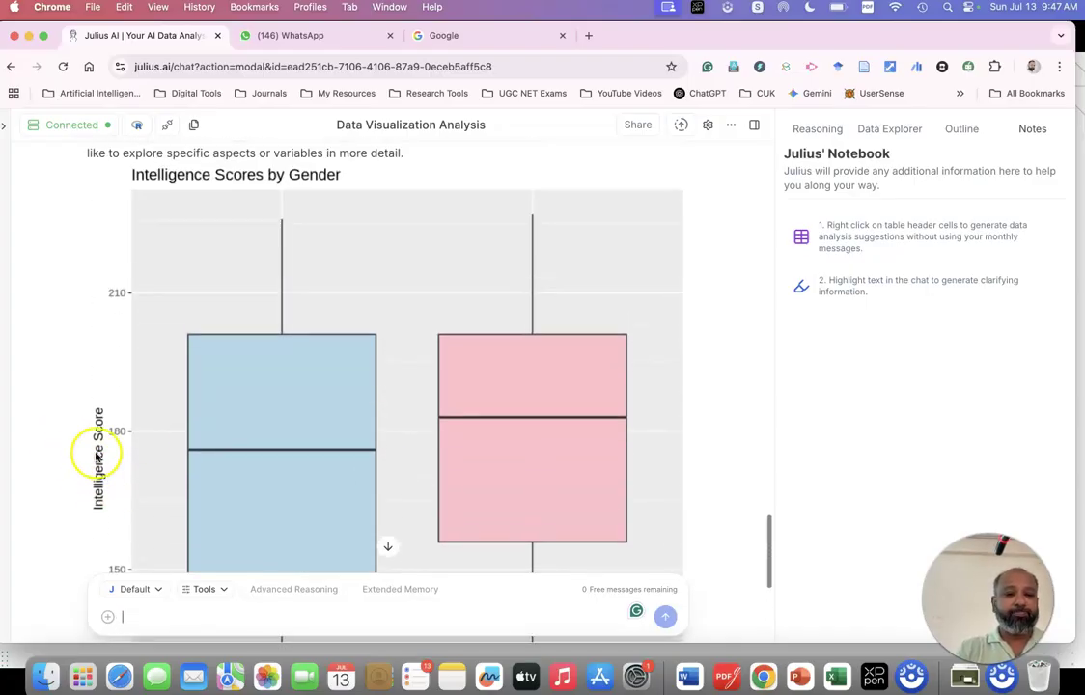
scroll(101, 478, up, 5)
scroll(100, 477, up, 5)
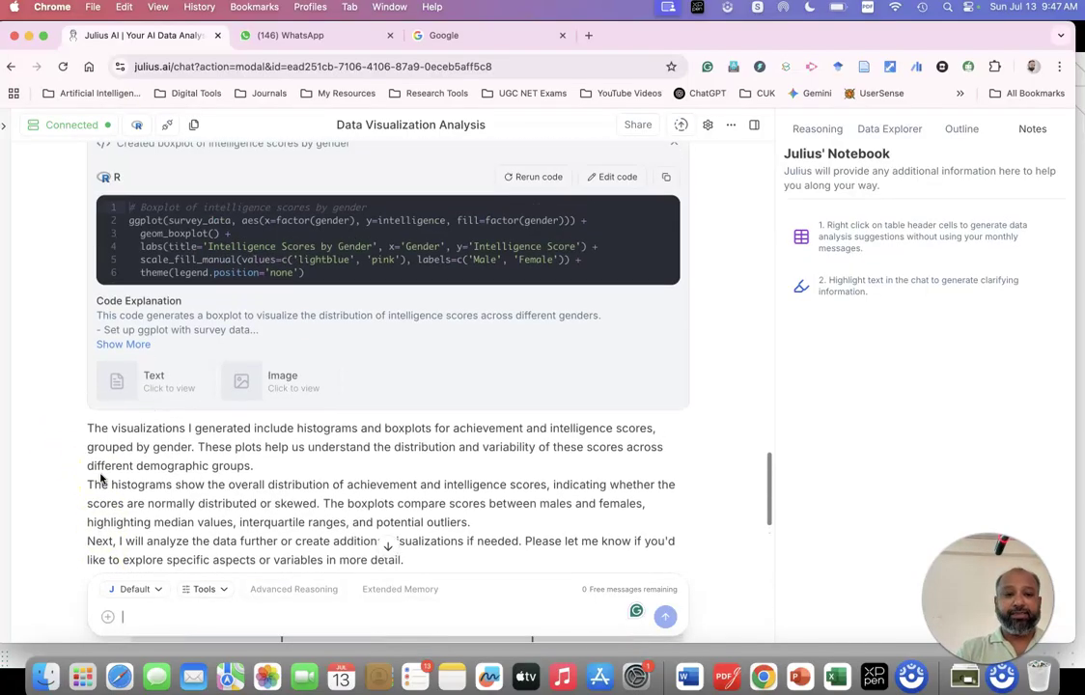
scroll(100, 478, down, 17)
scroll(100, 478, up, 20)
scroll(100, 478, up, 15)
scroll(100, 478, down, 20)
scroll(100, 477, down, 15)
- Ask 'is there any significant difference between male and female in their achievement'
mouse_move(152, 522)
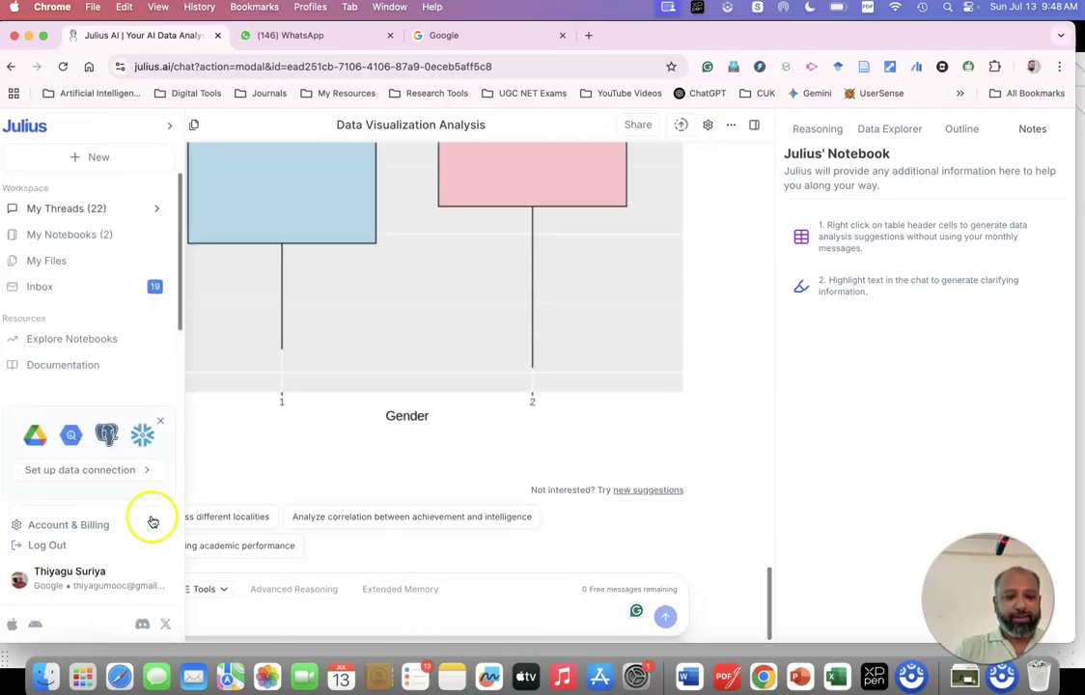
click(206, 618)
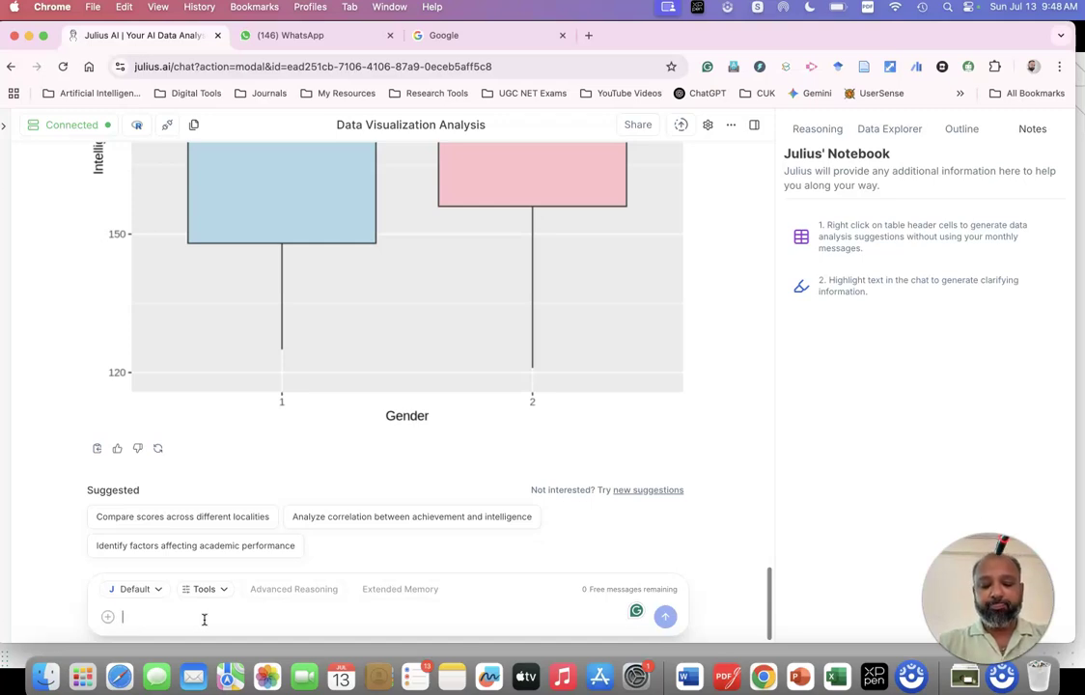
text(ther)
key(BackSpace)
key(BackSpace)
key(BackSpace)
text(is there )
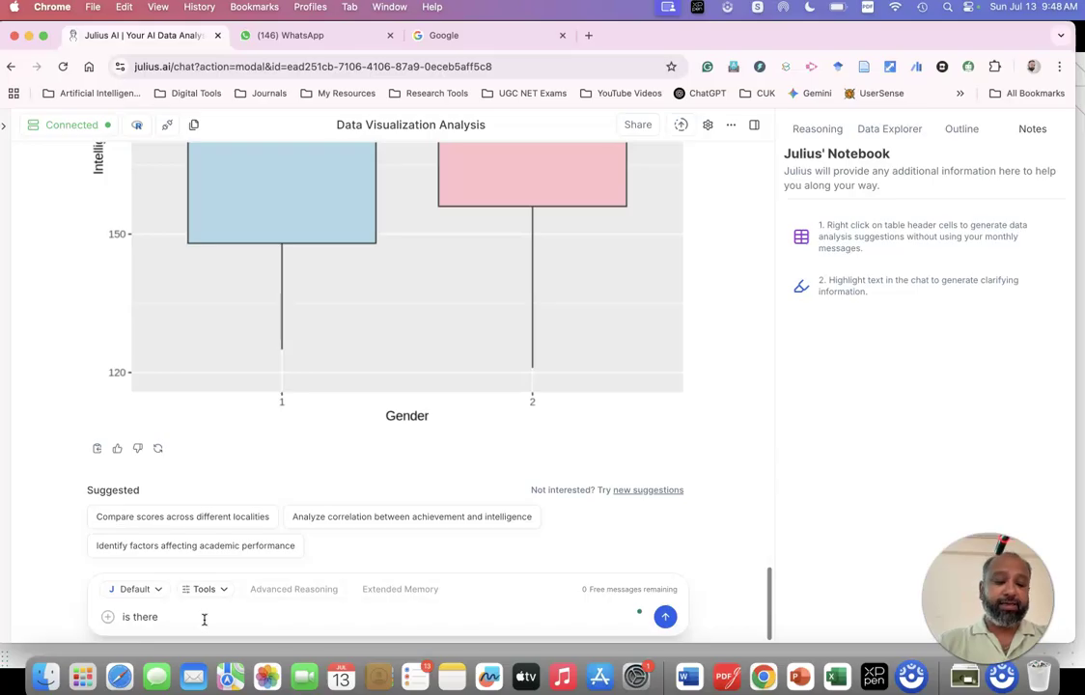
text(any )
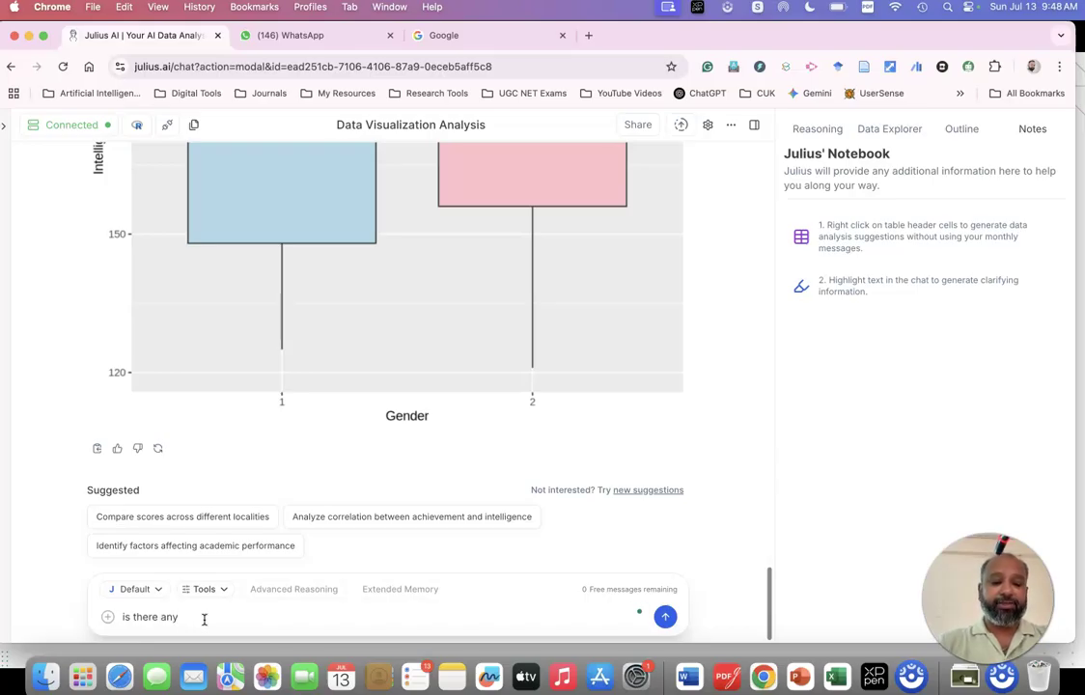
text(significa)
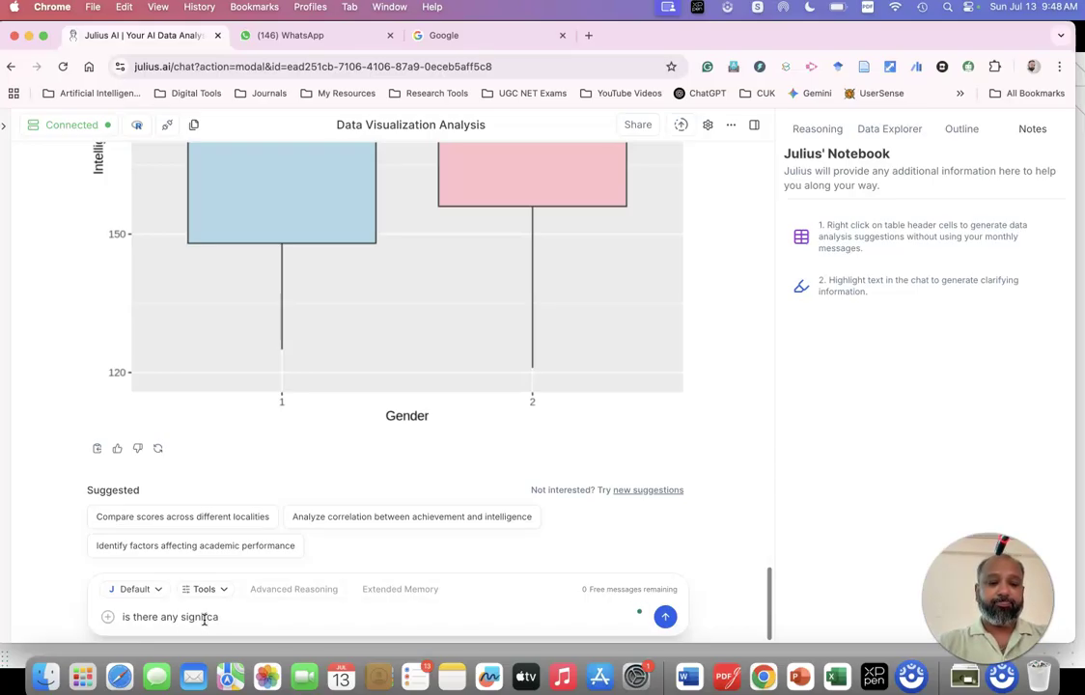
text(nt differe)
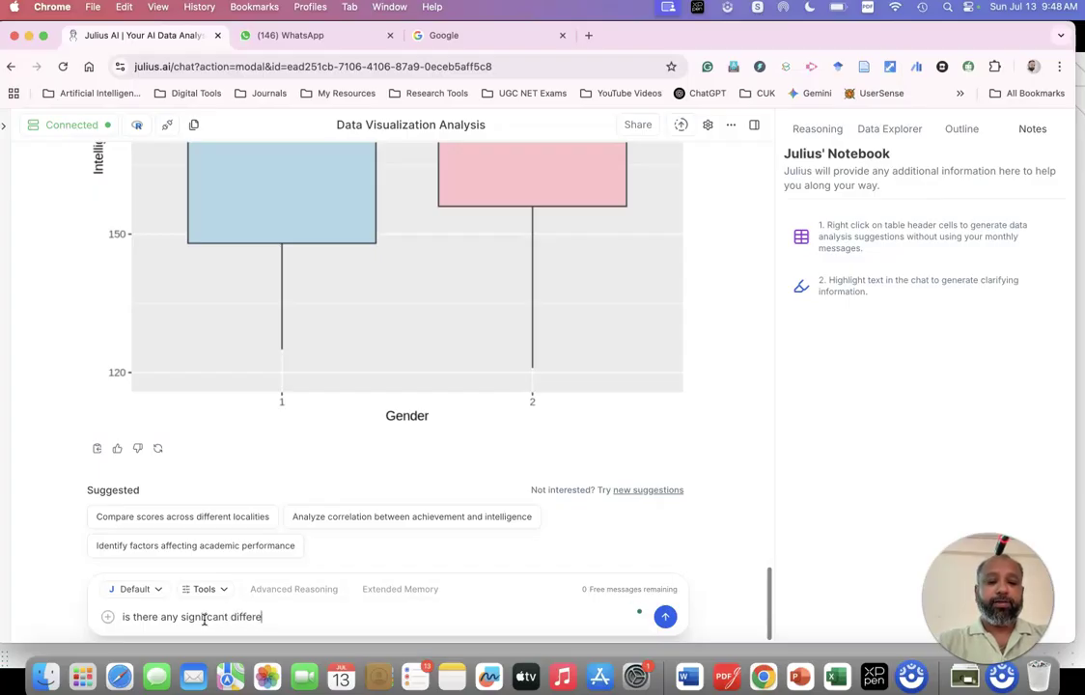
text(nce between mam)
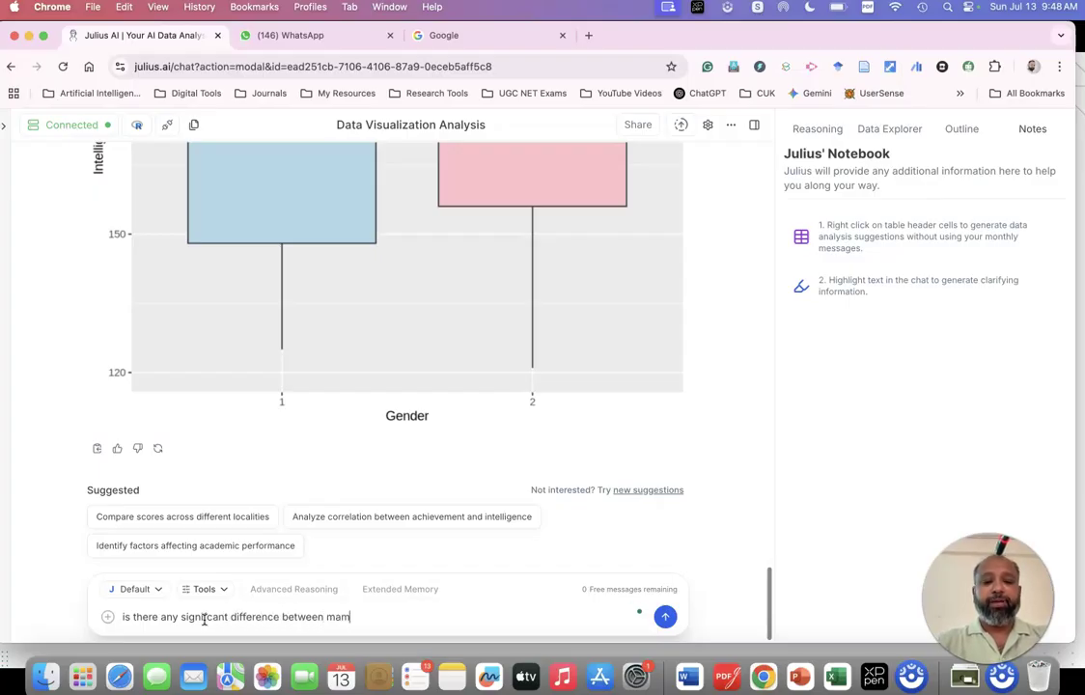
key(BackSpace)
text(le and female in their achievement)
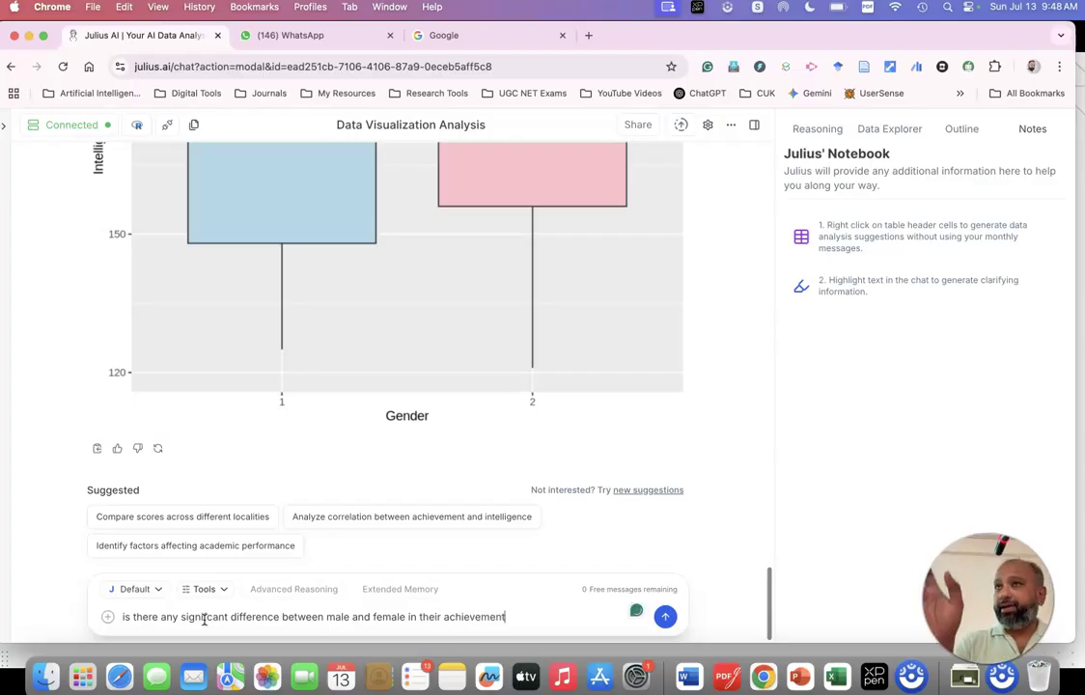
key(Return)
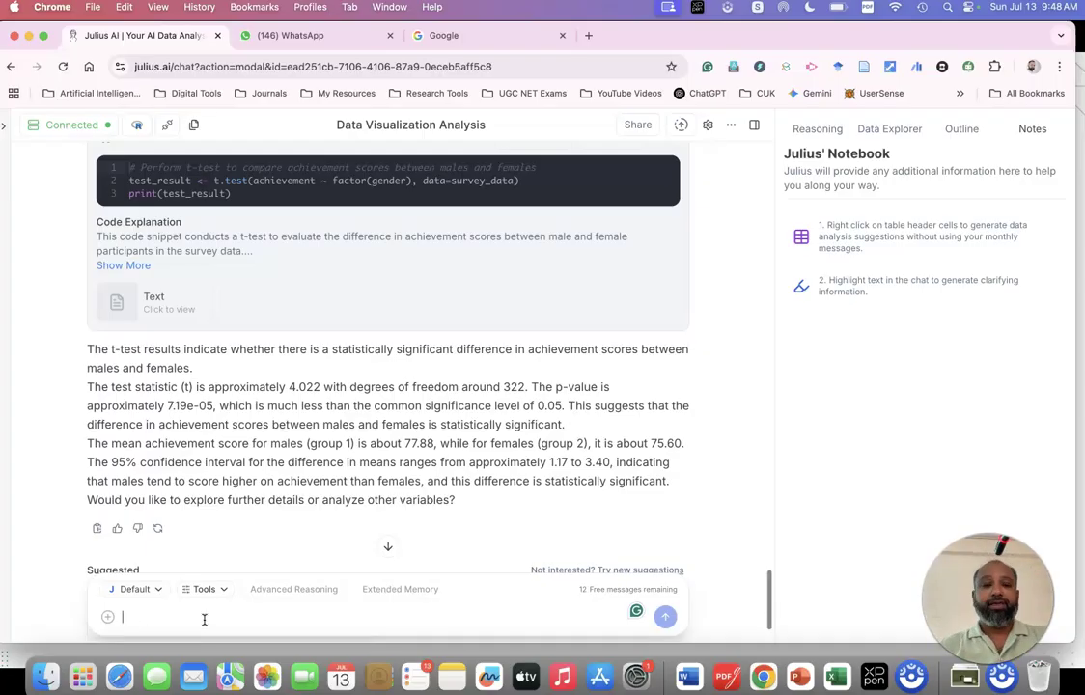
- Highlight the t-statistic, the p-value conclusion and the 1.17 to 3.40 confidence interval
drag(232, 387, 400, 397)
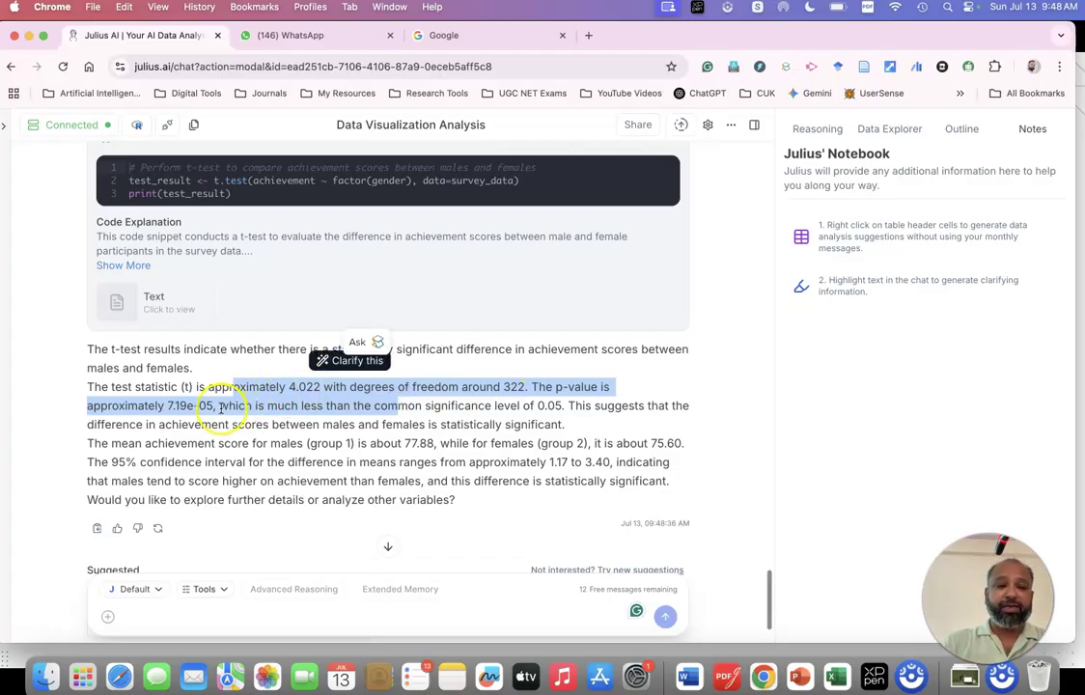
drag(379, 401, 555, 501)
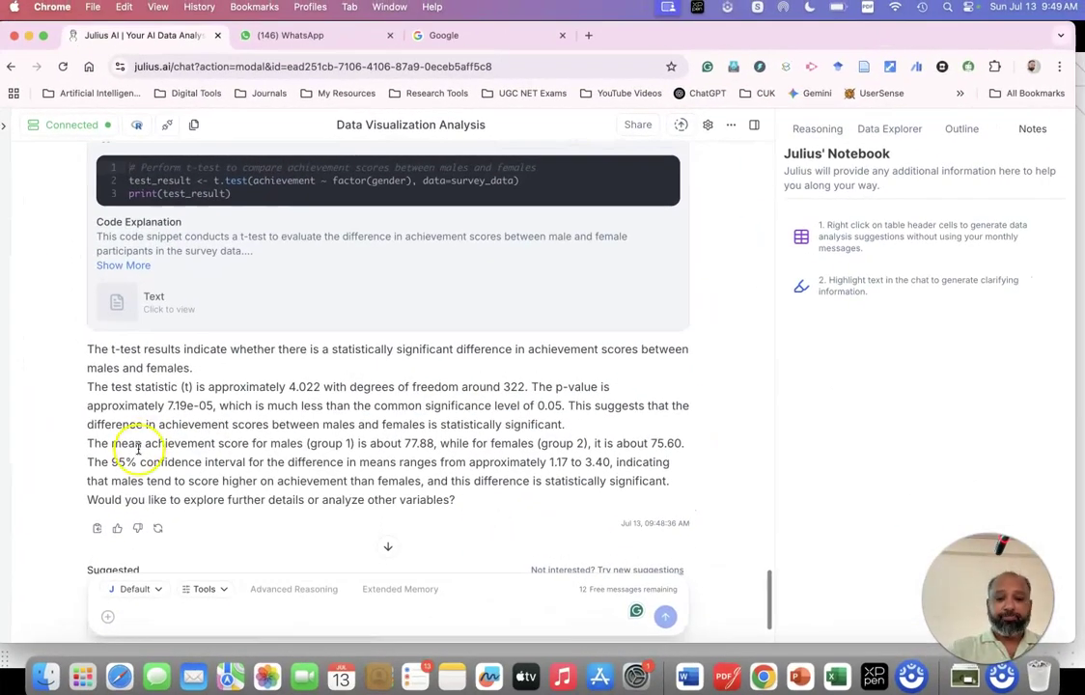
drag(87, 462, 279, 461)
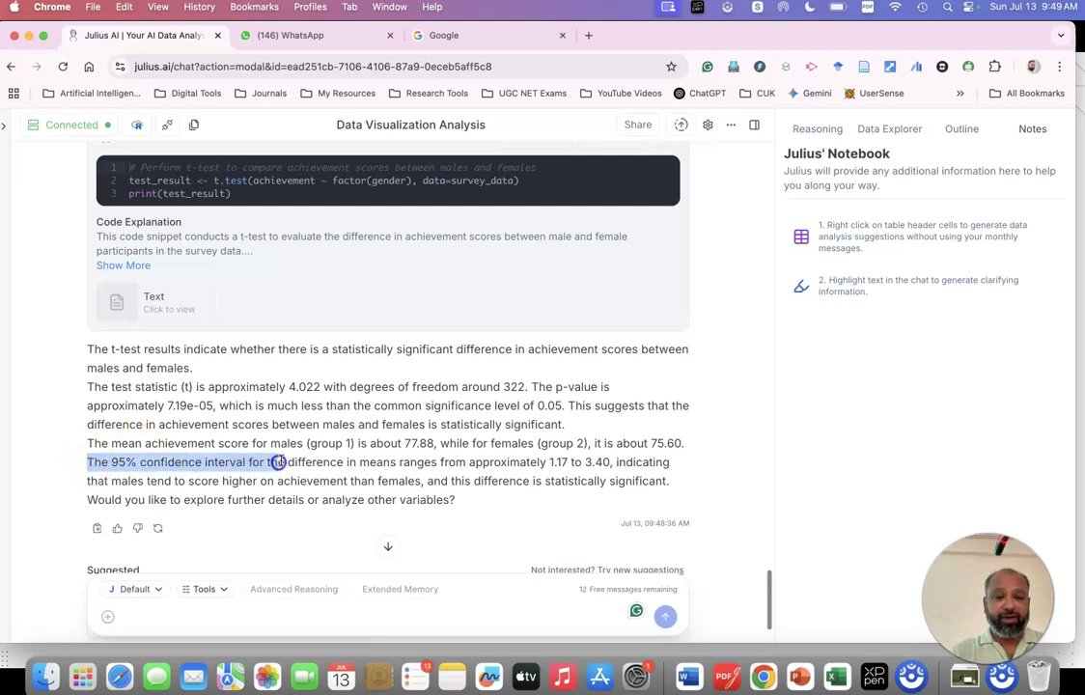
click(454, 462)
drag(454, 462, 600, 494)
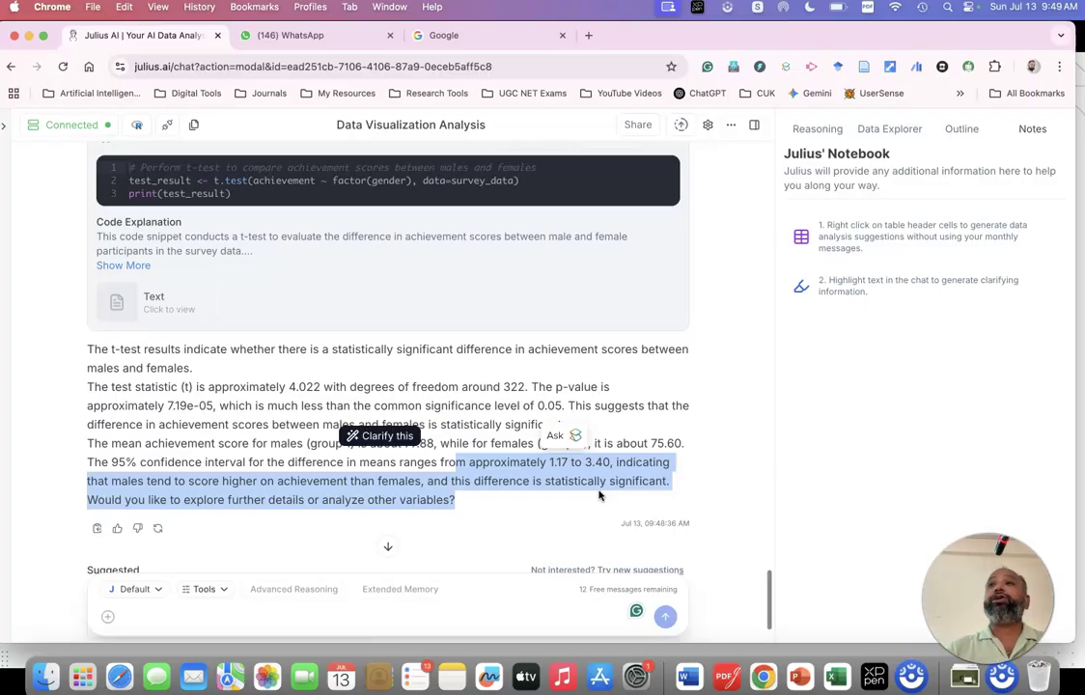
- Request 'Provide regression analysis : Study habits and intelligence on achievement'
click(309, 610)
text(O)
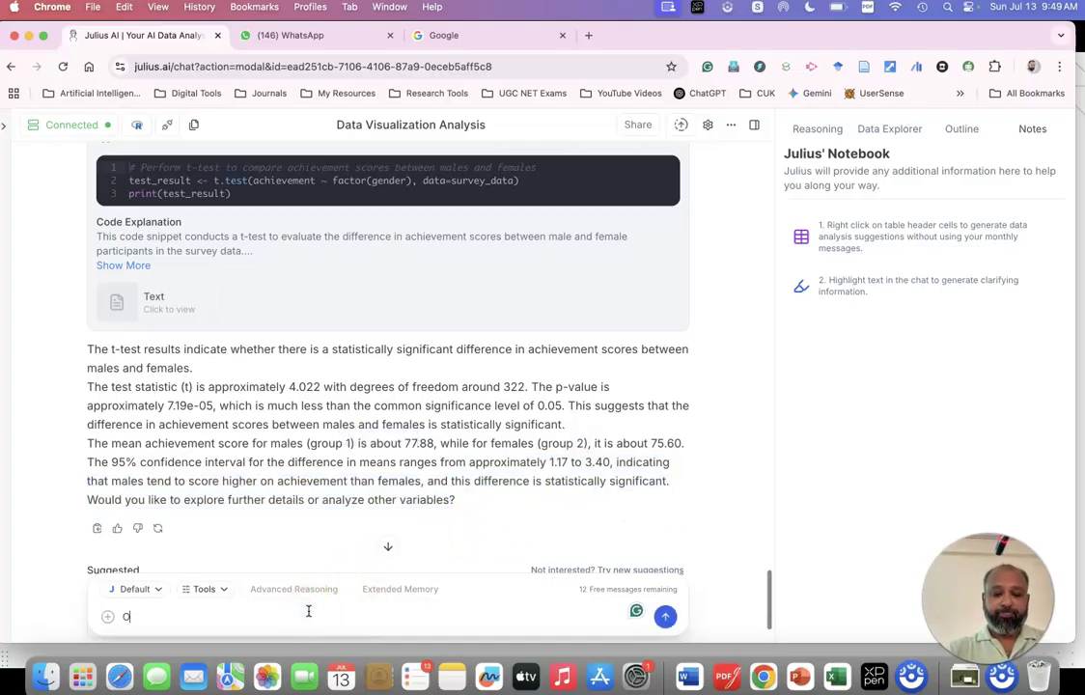
text(ro)
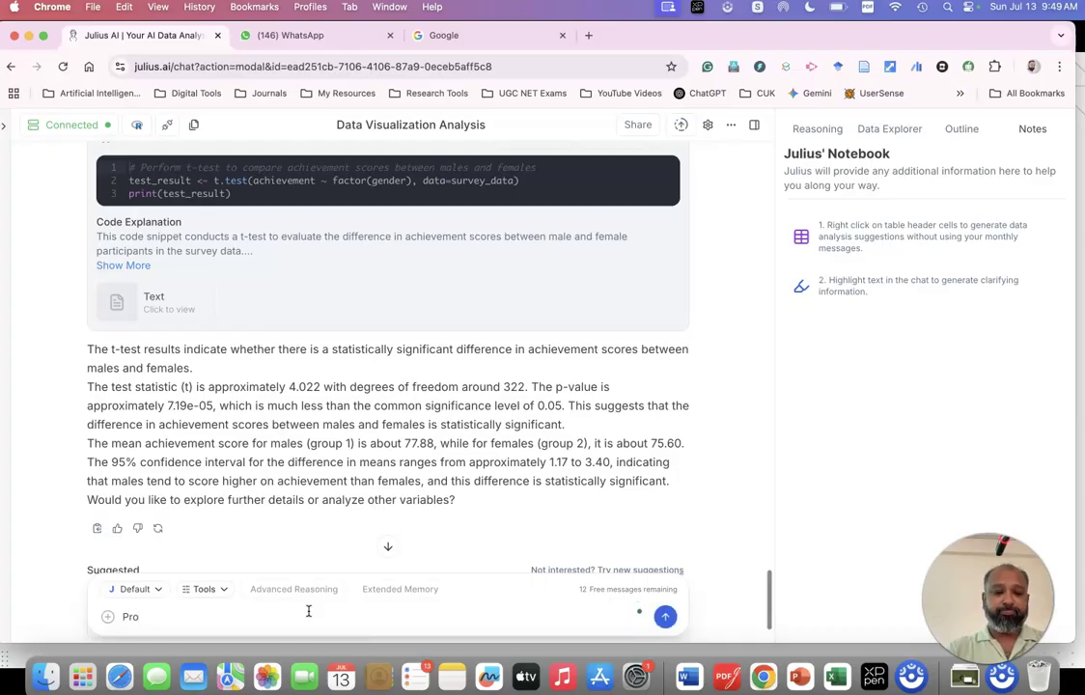
text(vide regression on)
key(BackSpace)
key(BackSpace)
text(anla)
text(alysis )
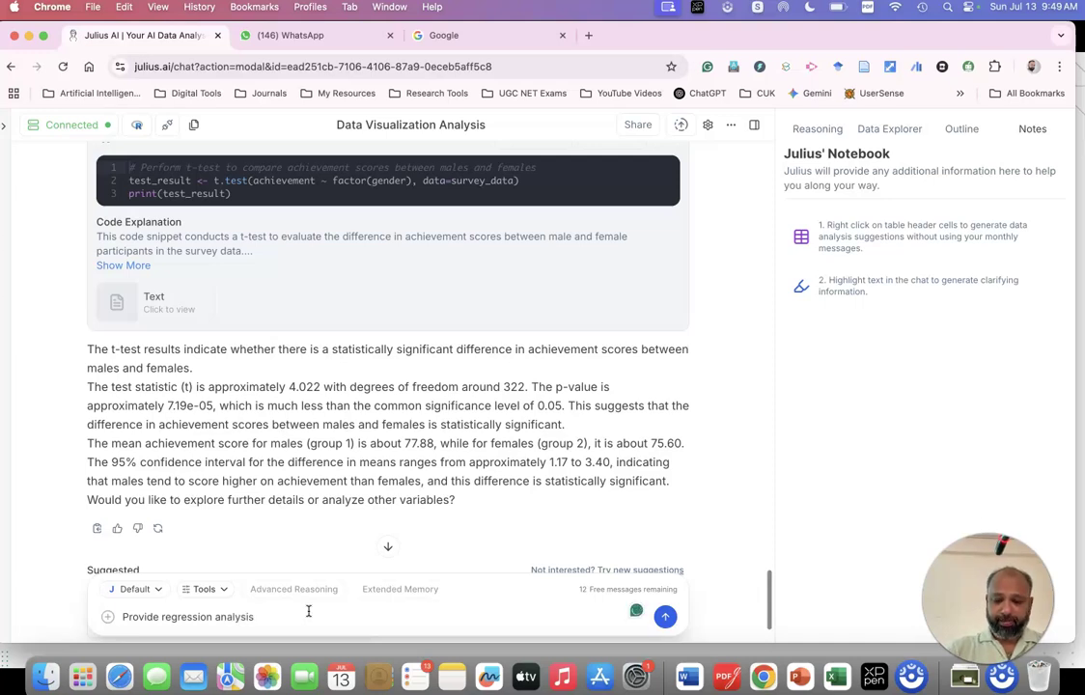
text(:)
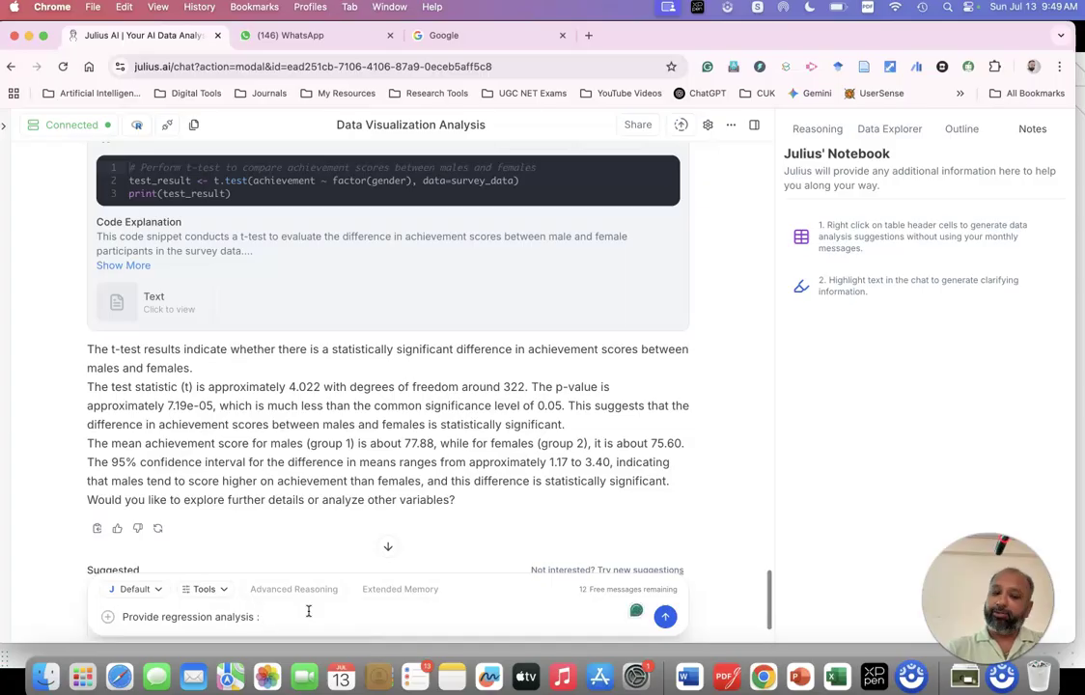
text( Study habits and )
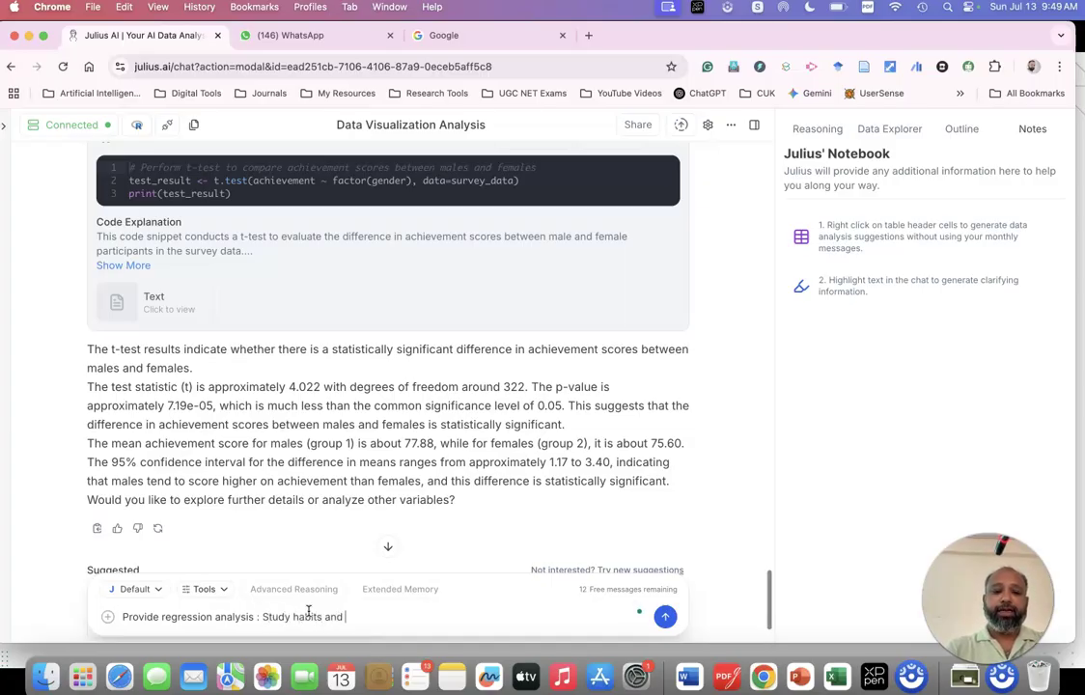
text(intelligence on)
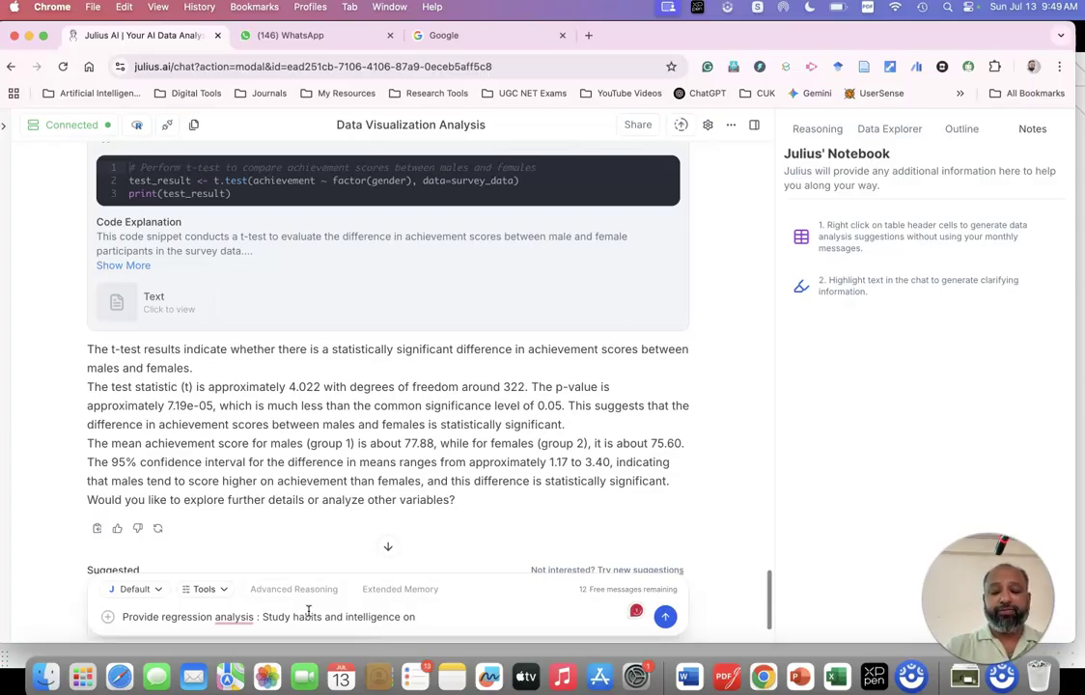
text( achievement)
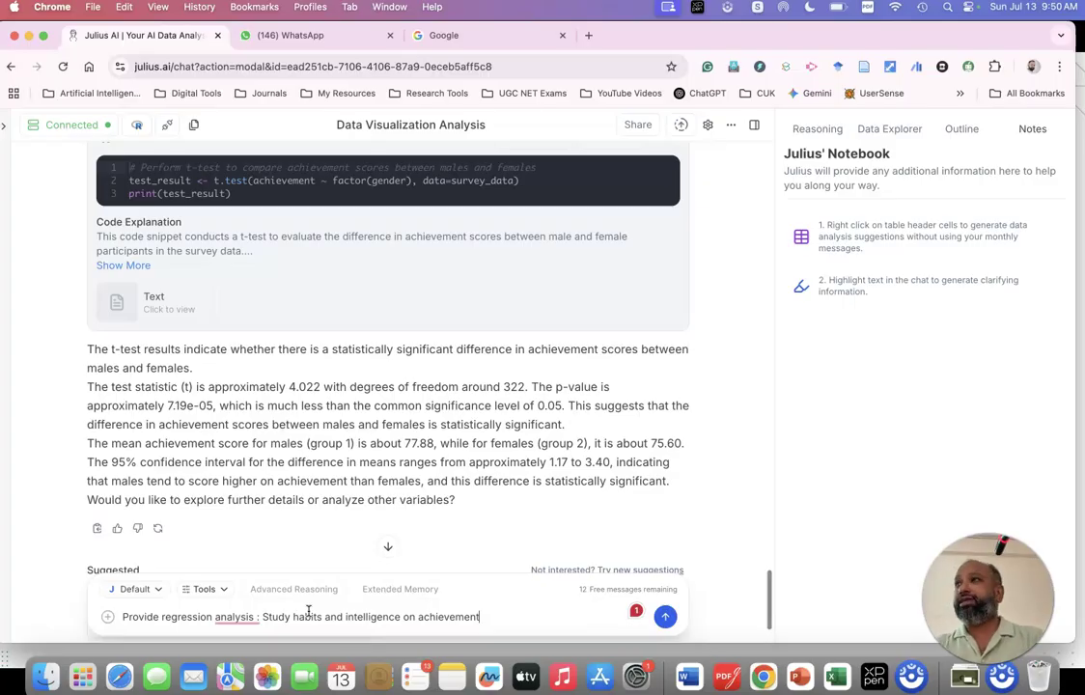
key(Return)
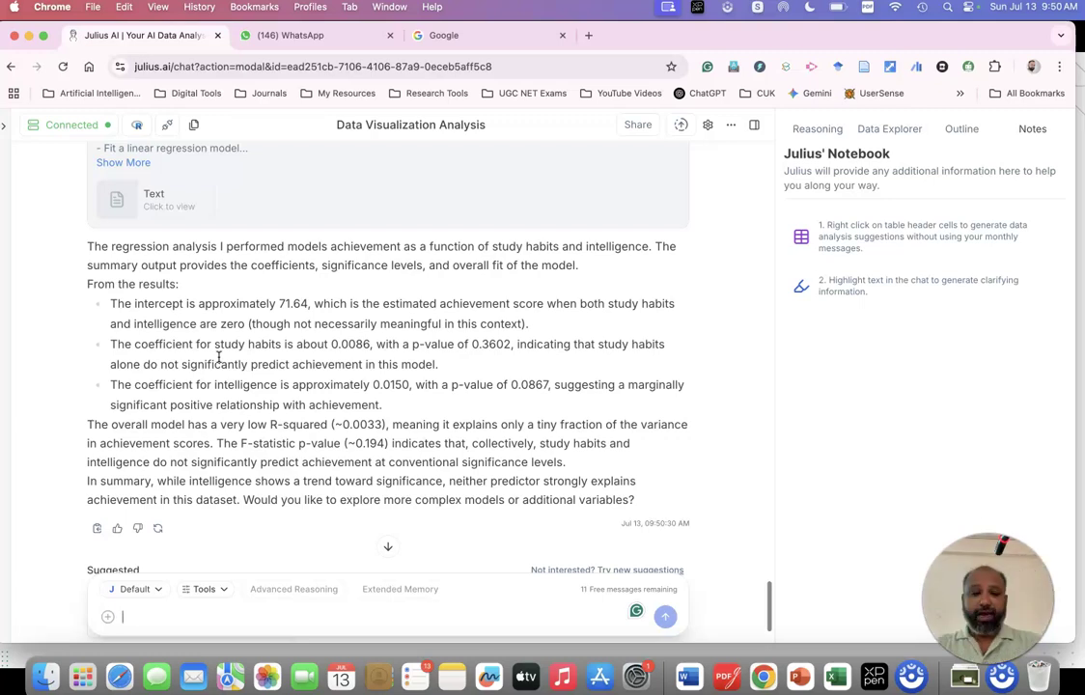
- Review the F-statistic conclusion, then ask to 'provide the regression equation for the above'
drag(216, 444, 552, 496)
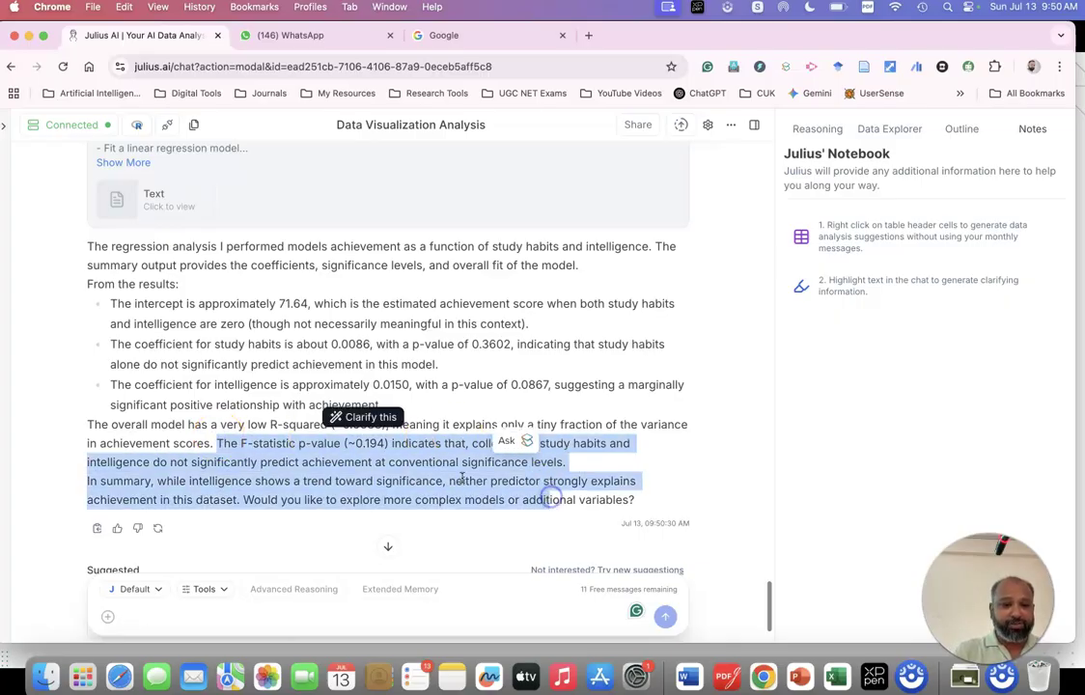
click(183, 479)
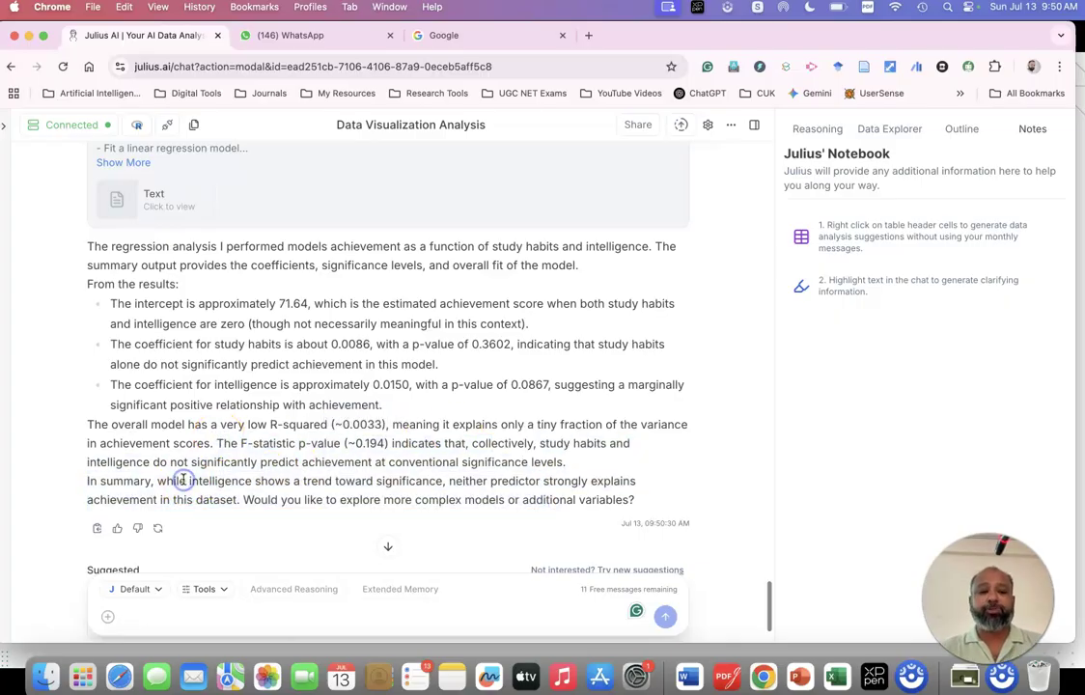
click(122, 613)
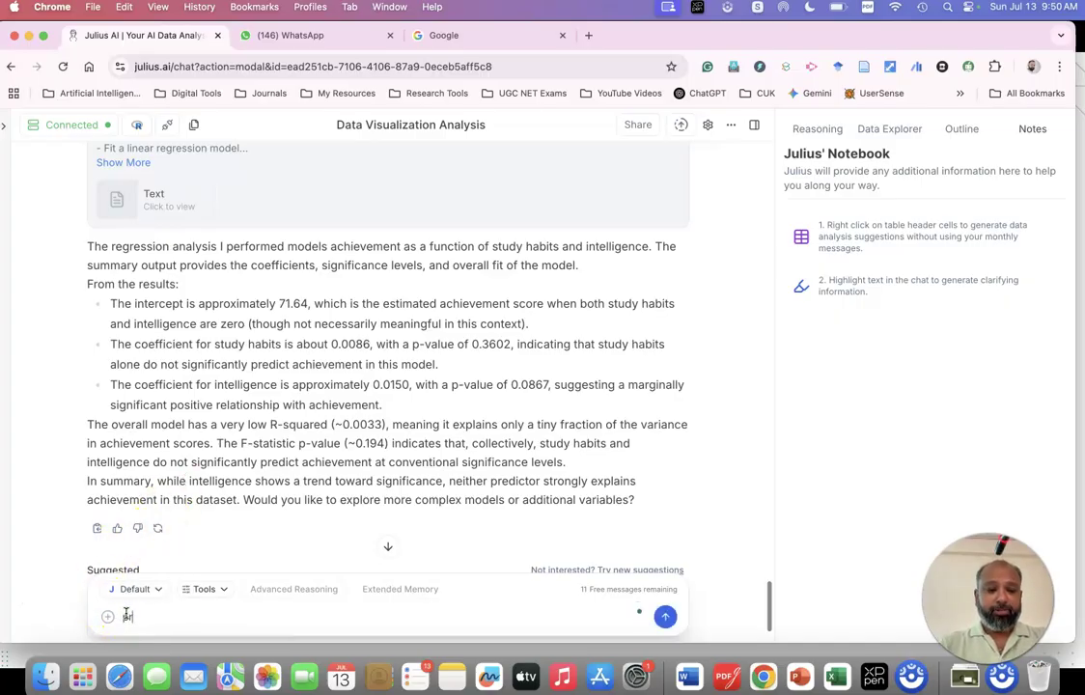
text(provide the regression equation for the above)
key(Return)
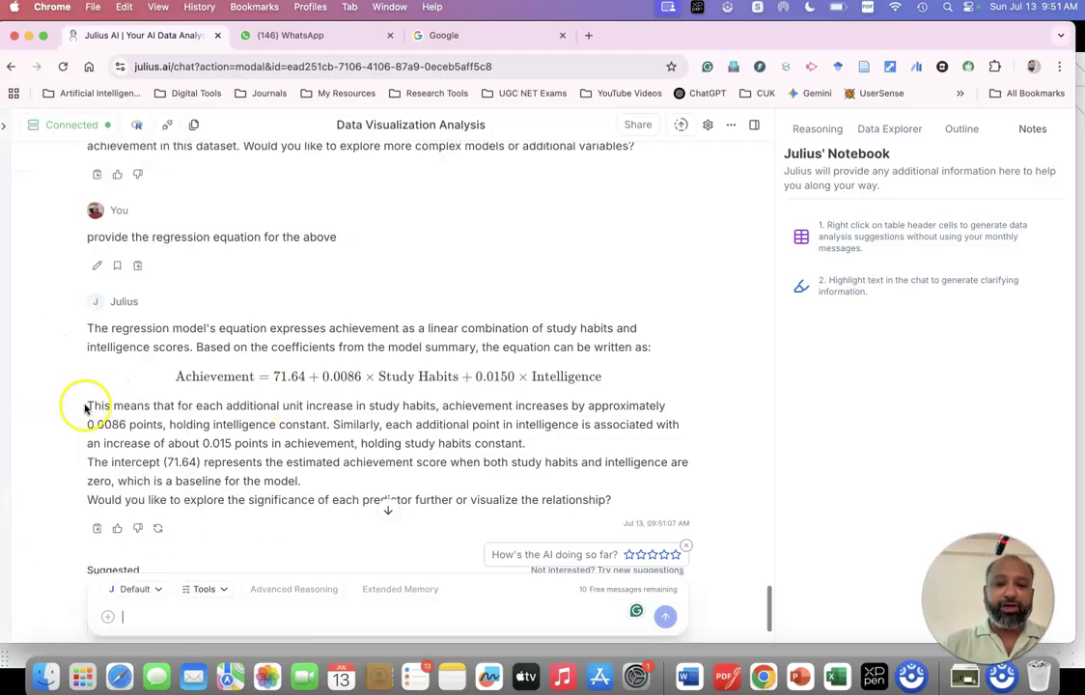
- Send 'scatter diagram : intelligence and achievement' and scroll down to the resulting plot
drag(85, 407, 380, 481)
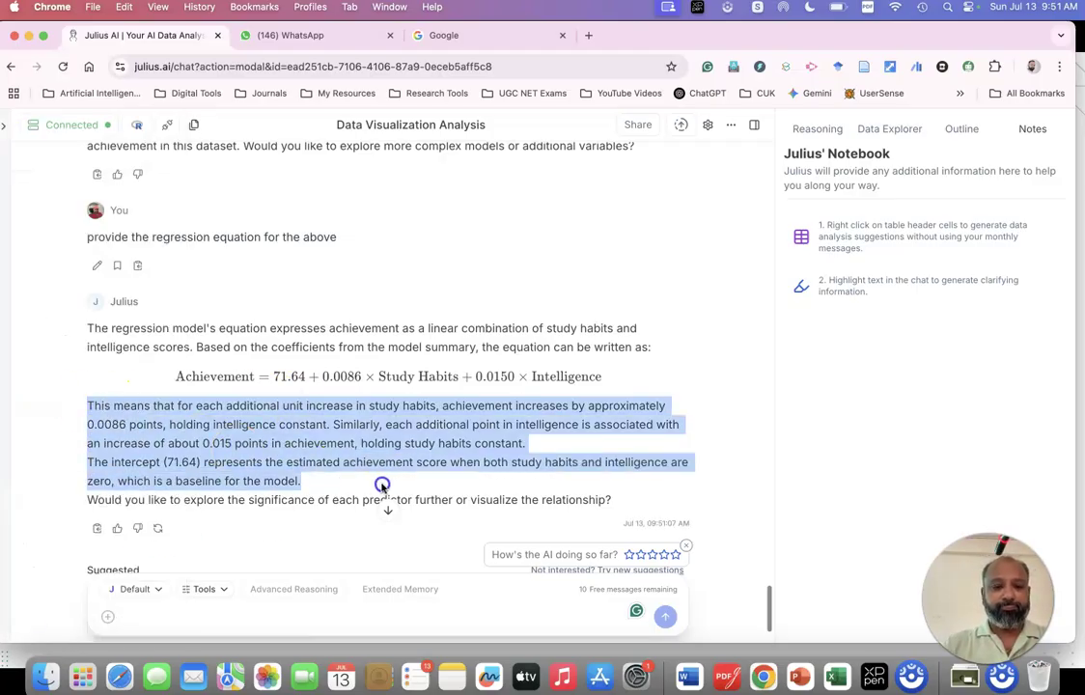
click(272, 604)
text(scatt)
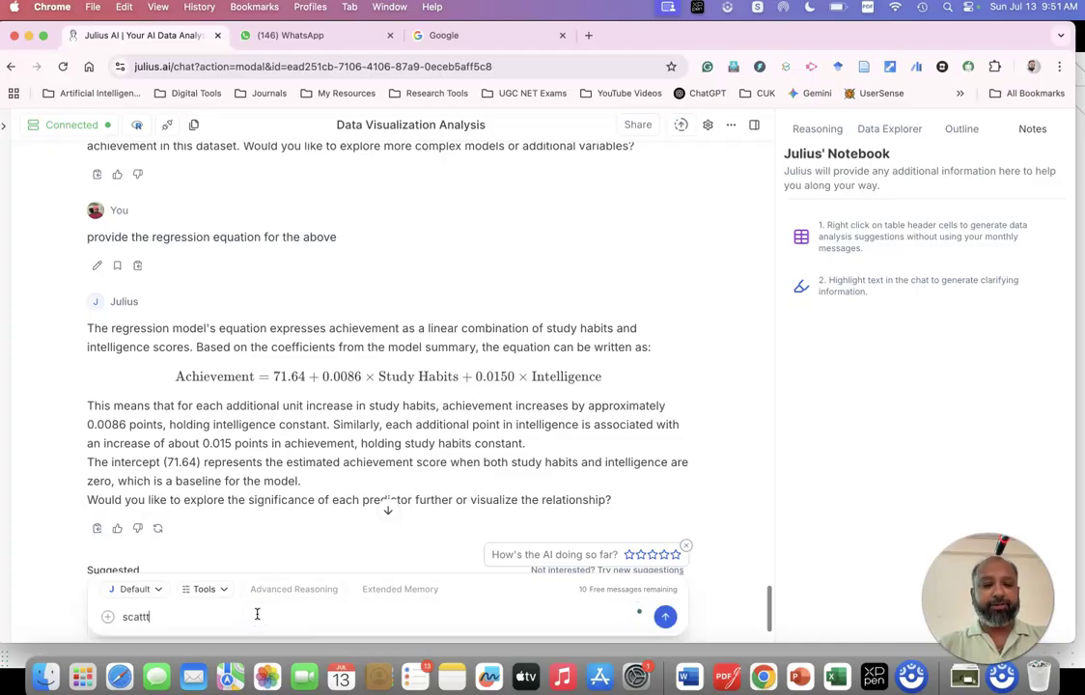
text(er)
key(BackSpace)
key(BackSpace)
text(ter diagram )
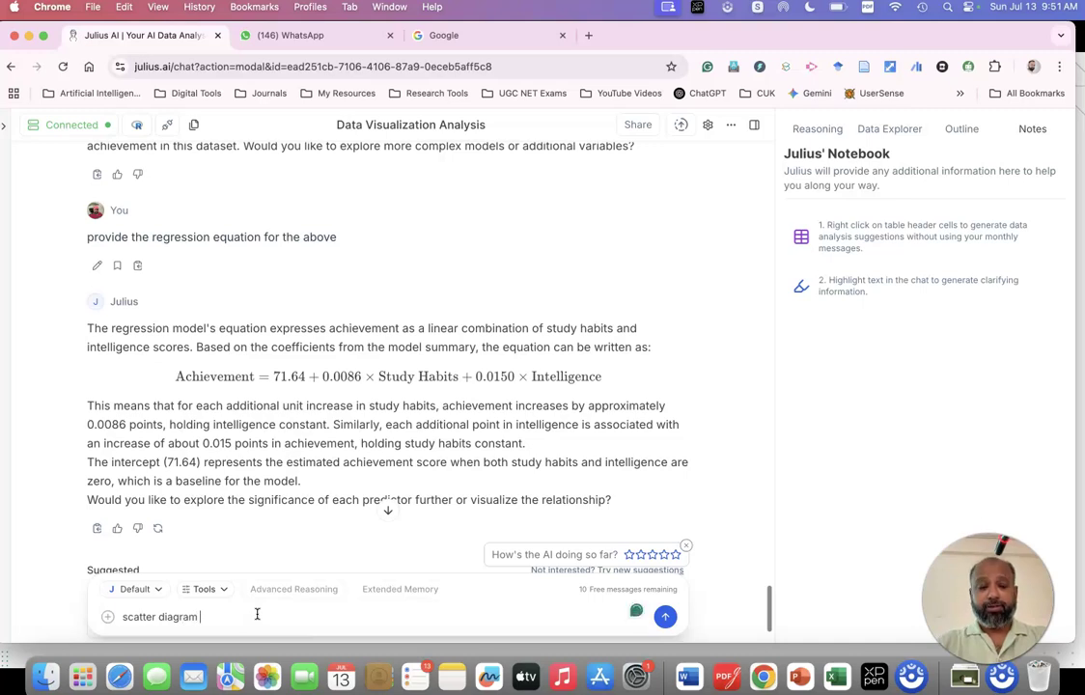
text(: itel)
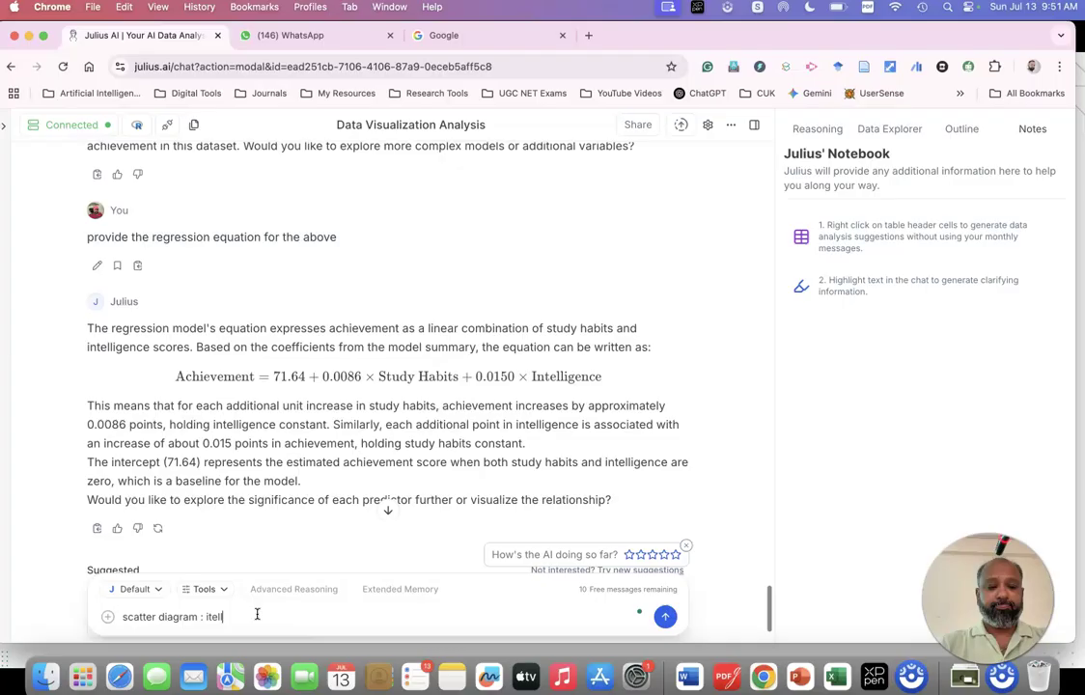
key(BackSpace)
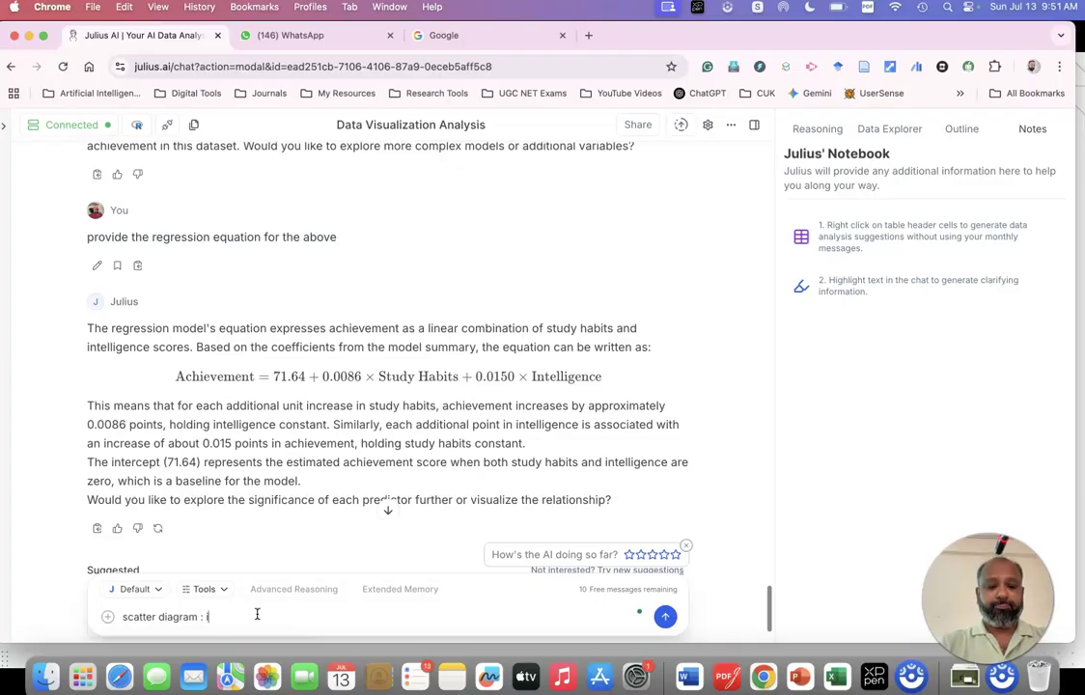
text(ntelligen)
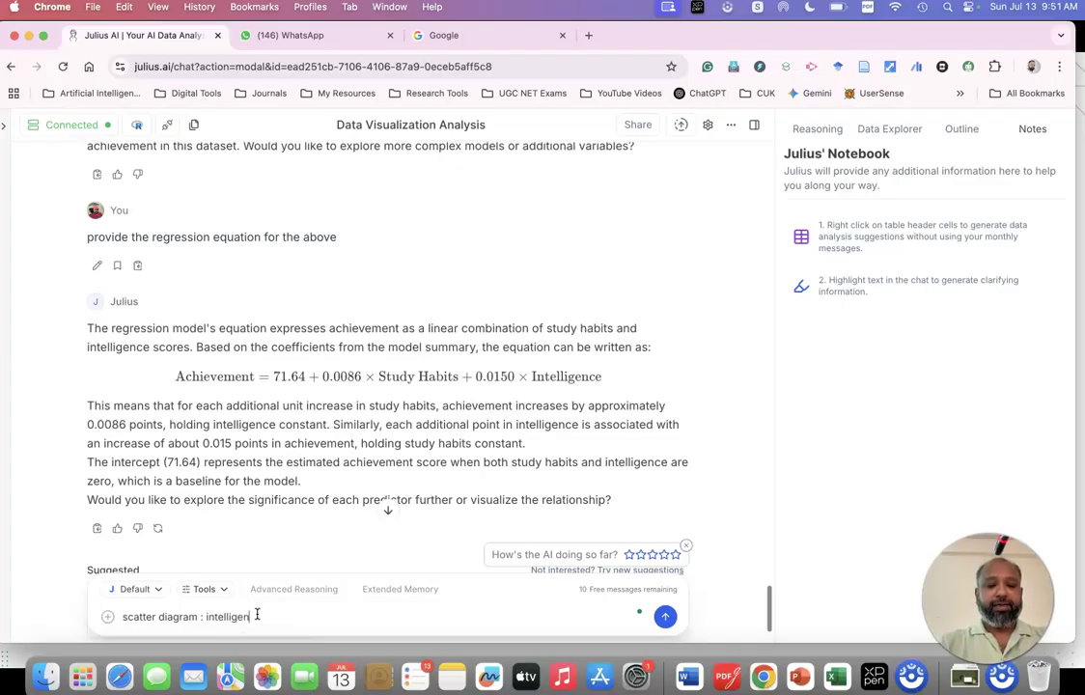
text(ce an)
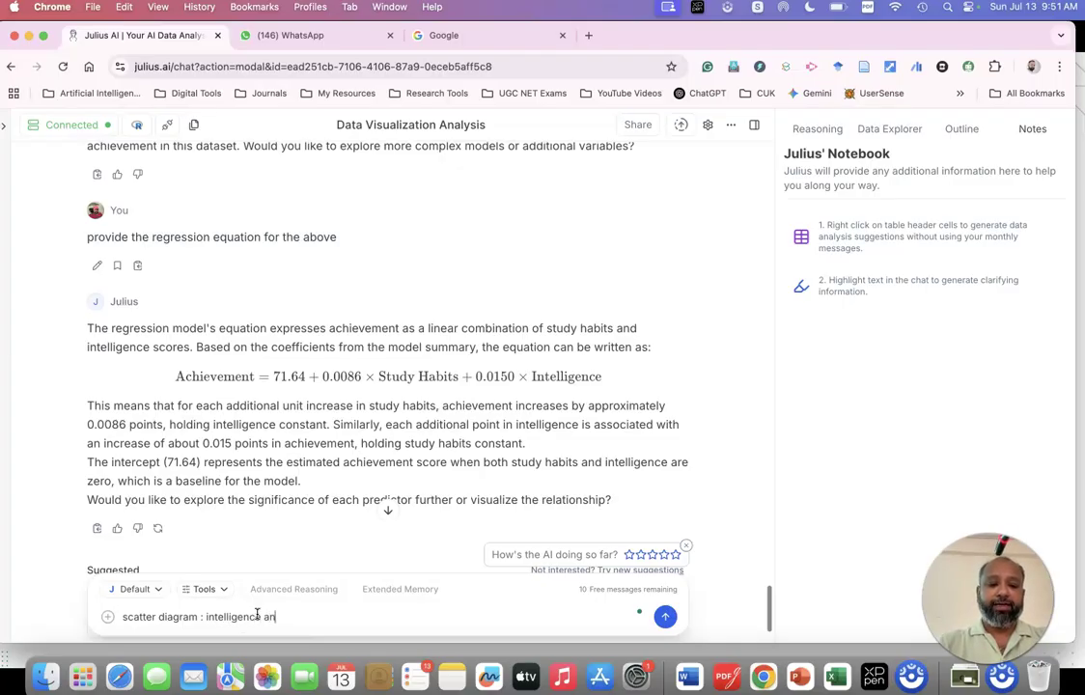
text(d achievement)
key(Return)
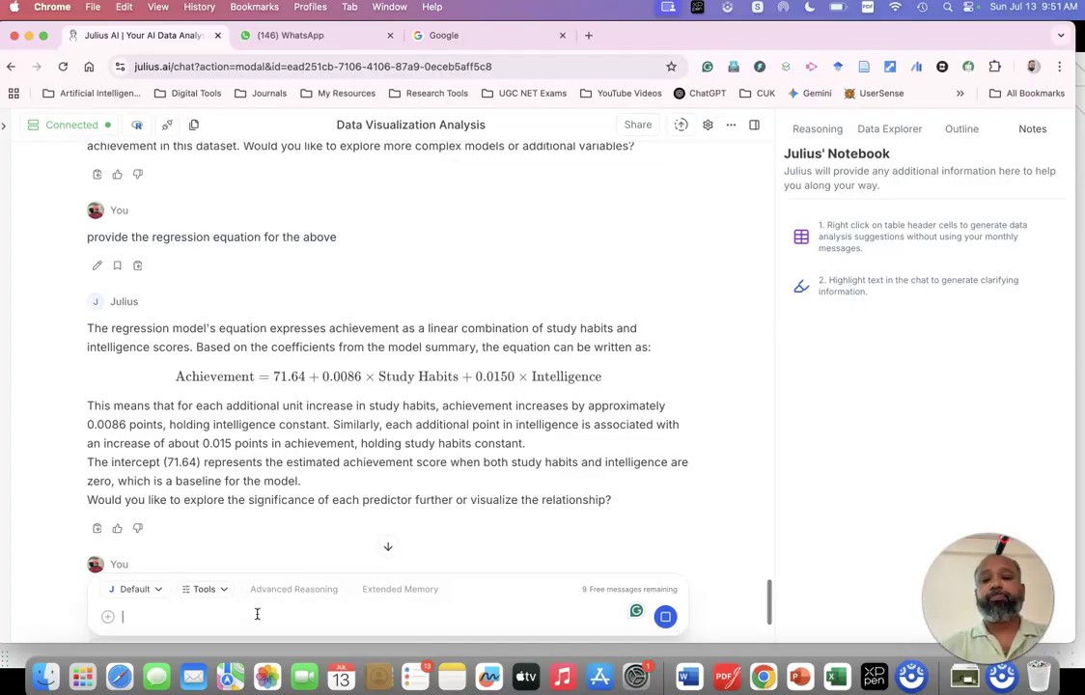
scroll(289, 381, down, 3)
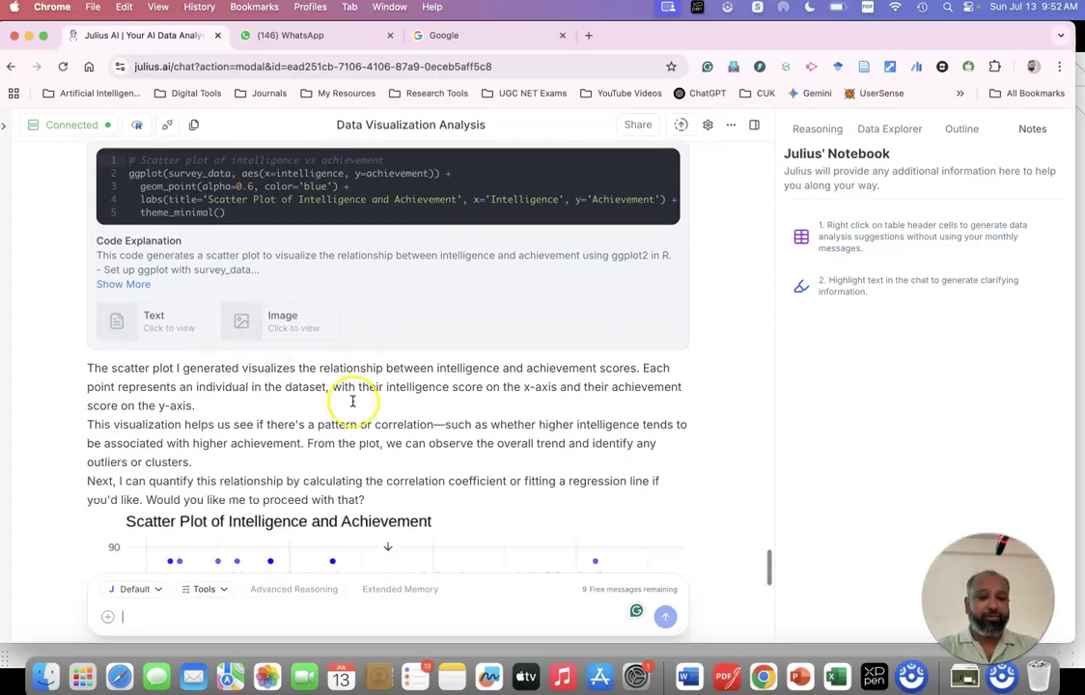
scroll(352, 400, down, 5)
scroll(353, 400, down, 4)
scroll(352, 400, down, 1)
scroll(352, 401, down, 2)
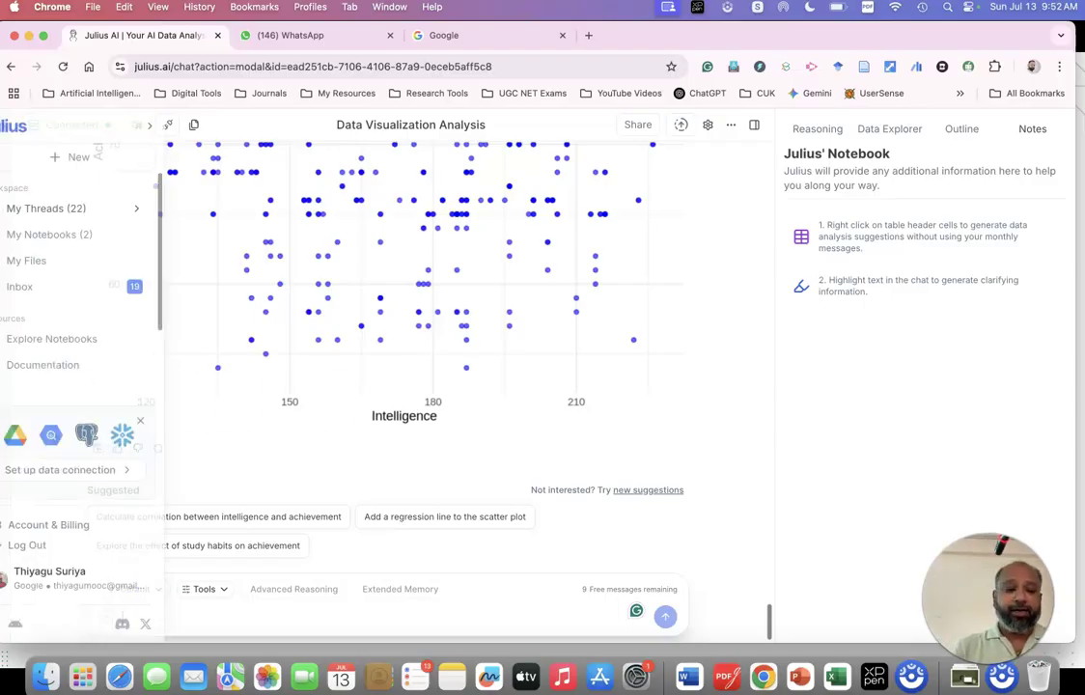
scroll(514, 359, up, 1)
scroll(514, 359, up, 10)
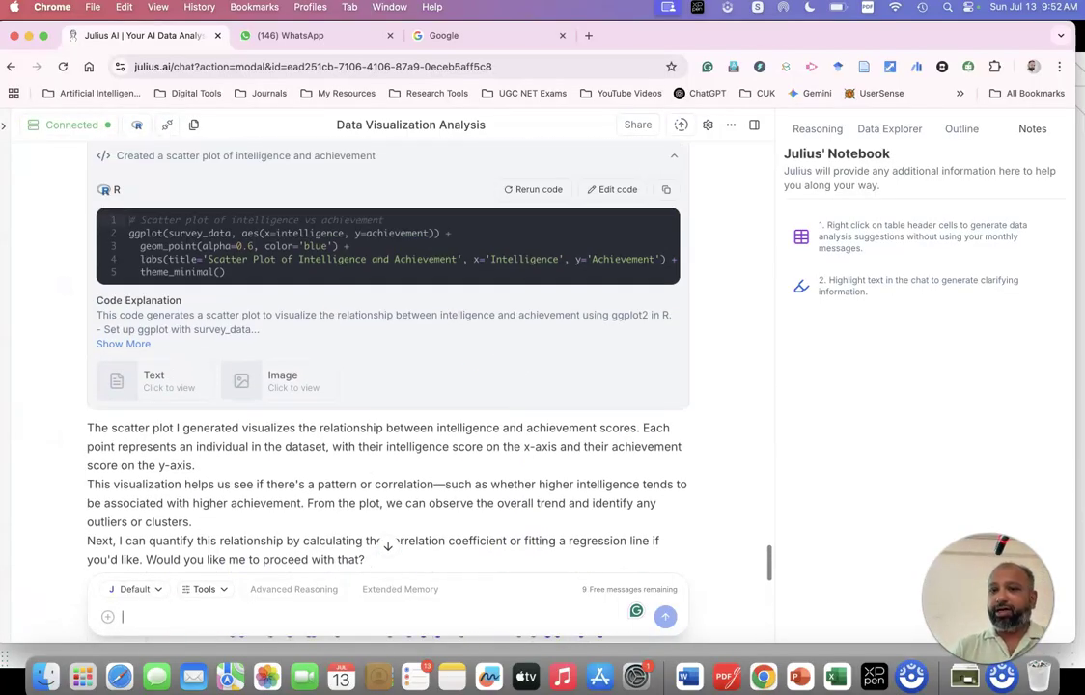
click(881, 132)
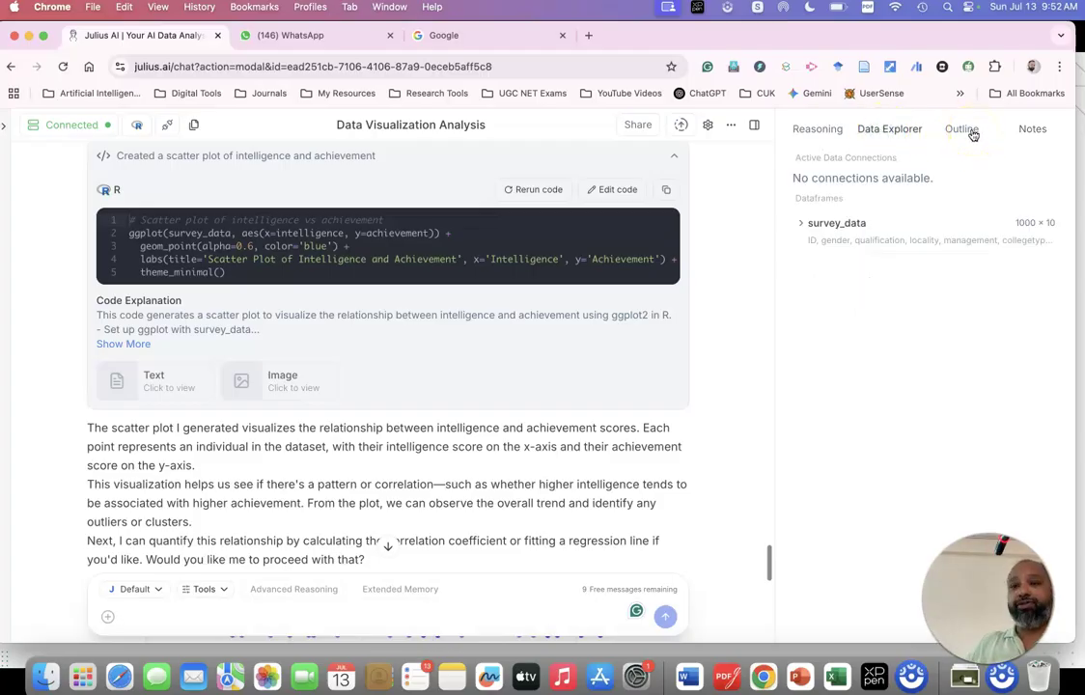
click(972, 130)
click(1044, 128)
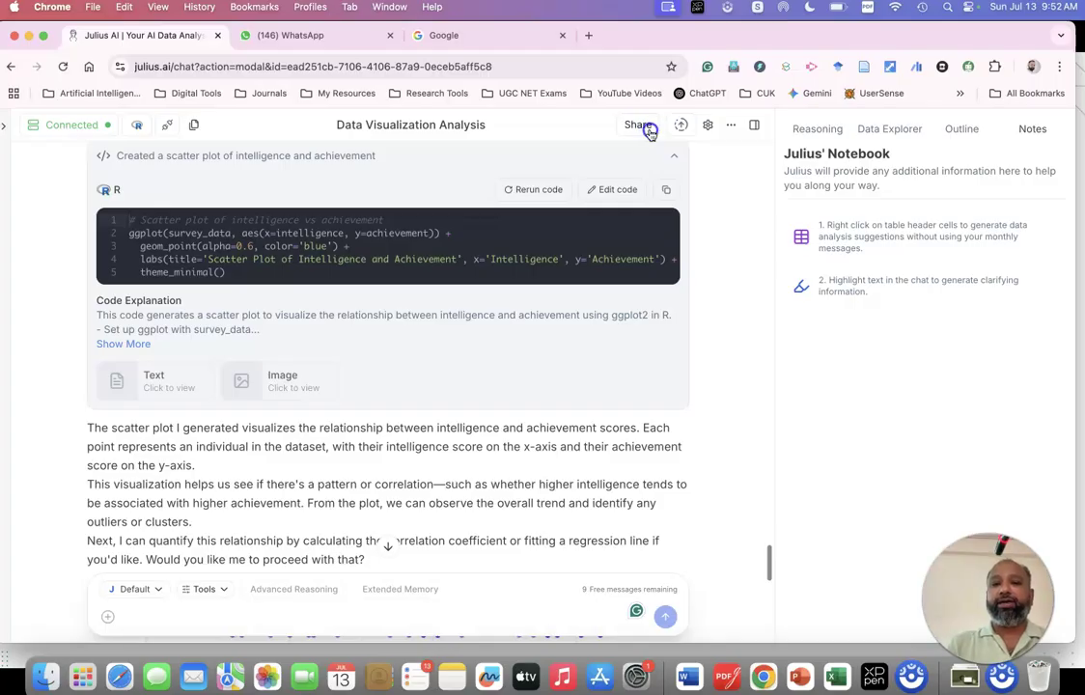
click(647, 130)
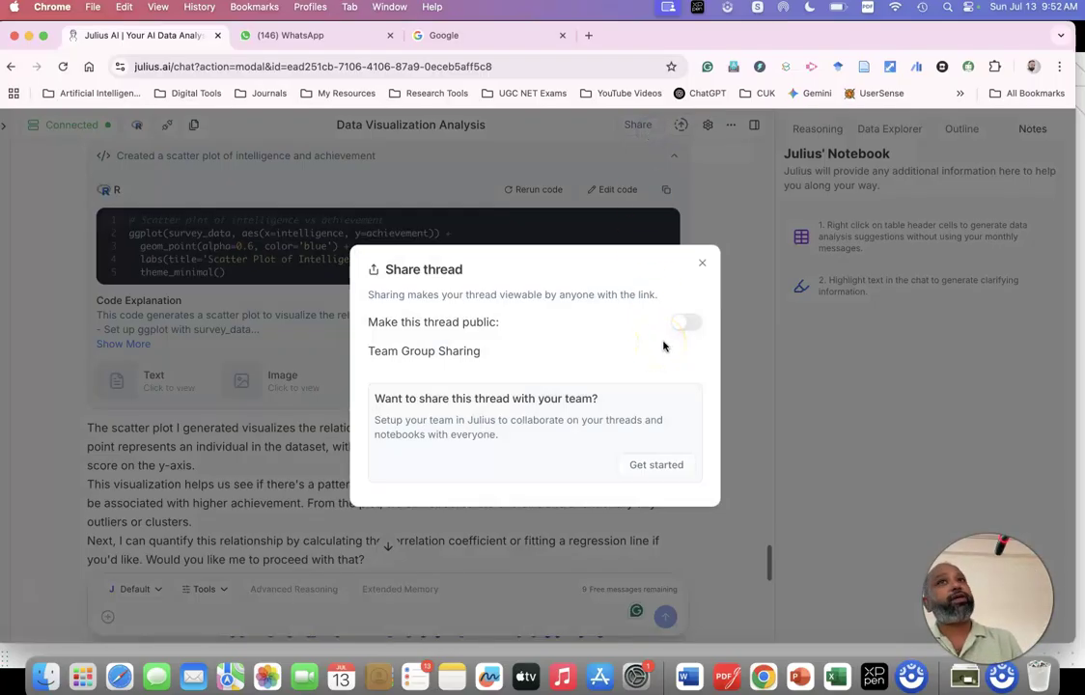
click(703, 262)
scroll(399, 506, down, 10)
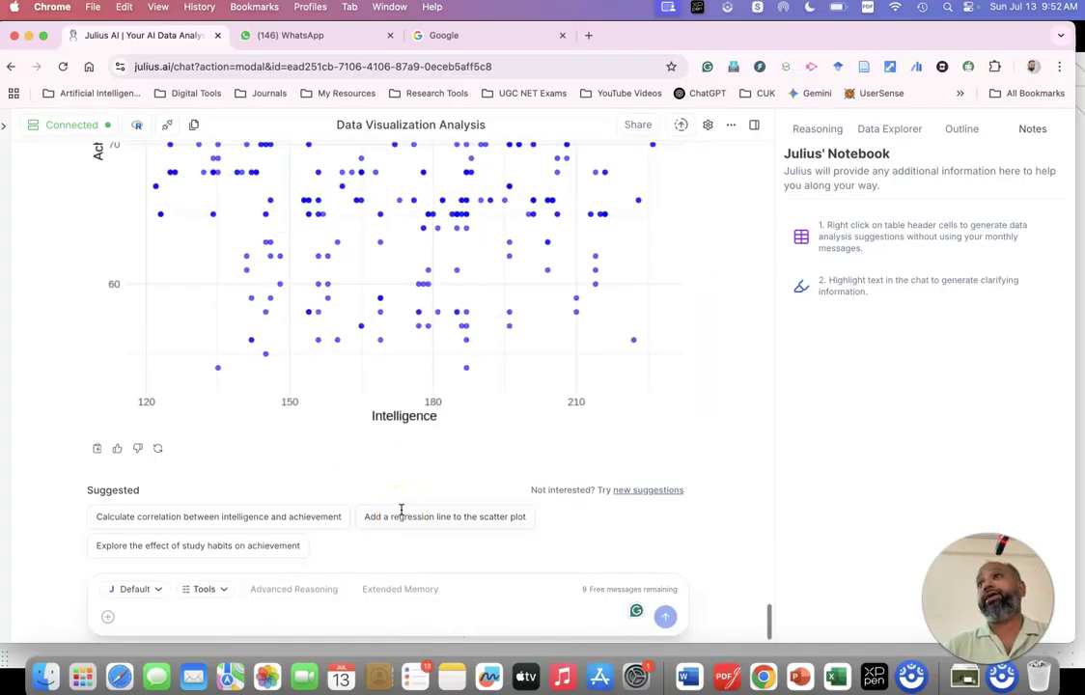
scroll(400, 509, up, 20)
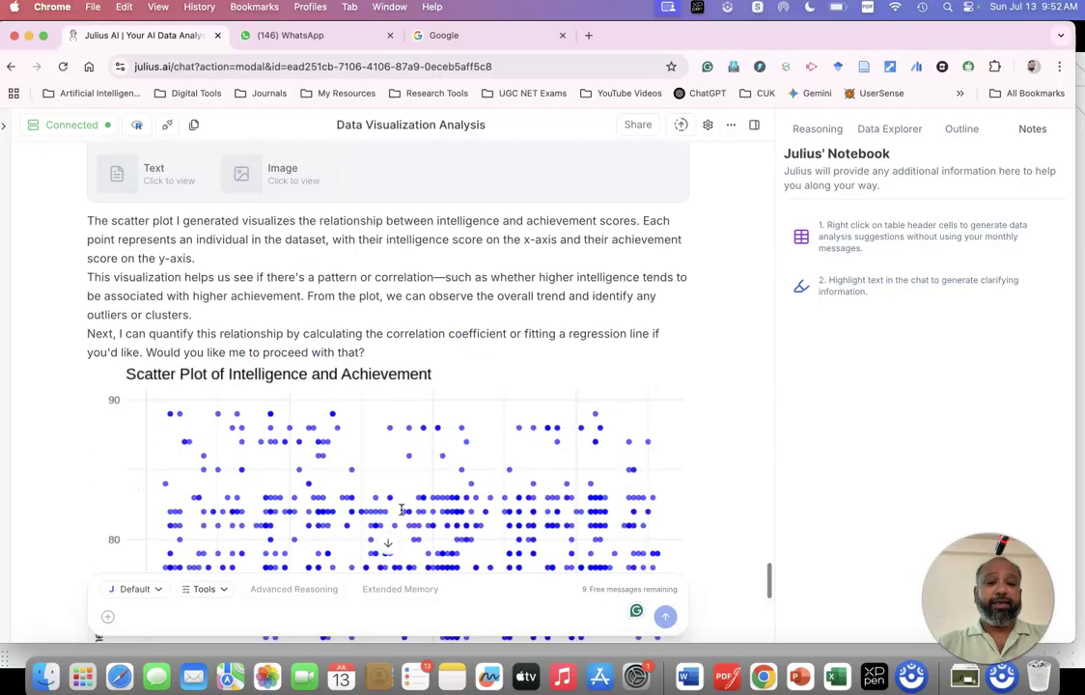
scroll(401, 509, down, 15)
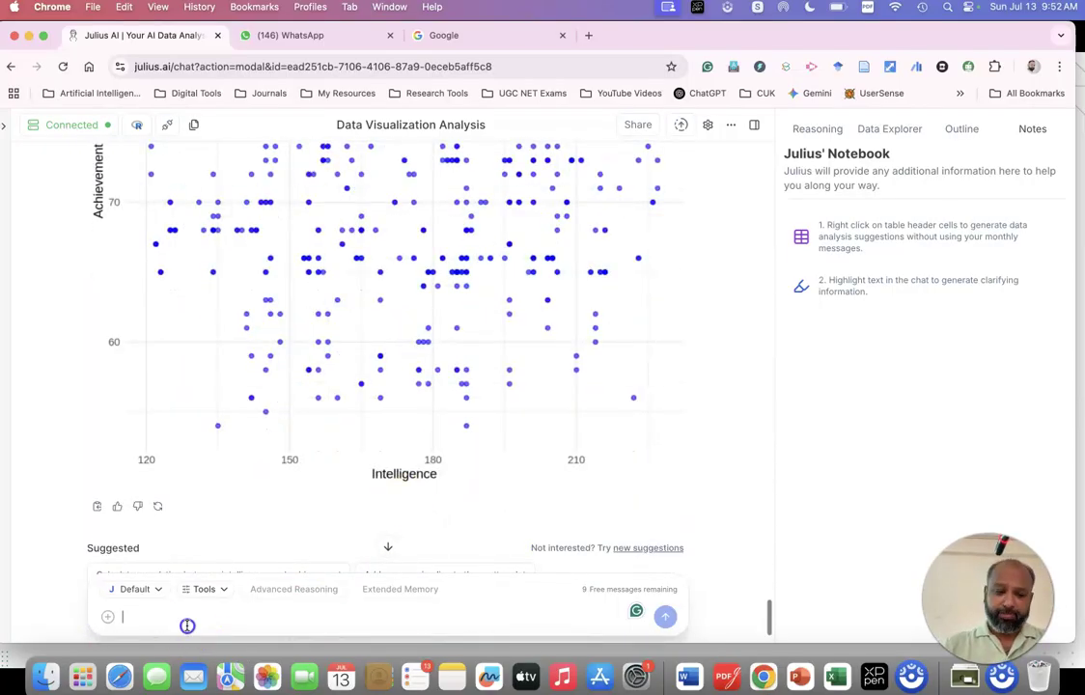
- Send 'histogram with NPC : intelligence, achievement and study habits'
click(186, 623)
text(histogram with NPC : intelligence, achie)
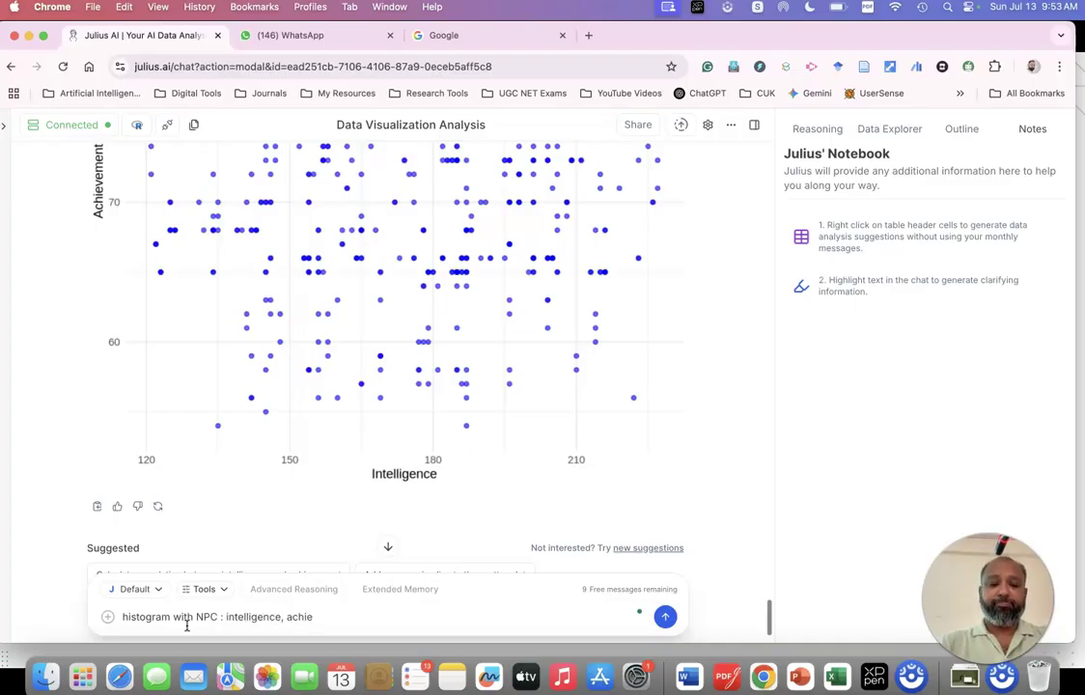
text(vement and)
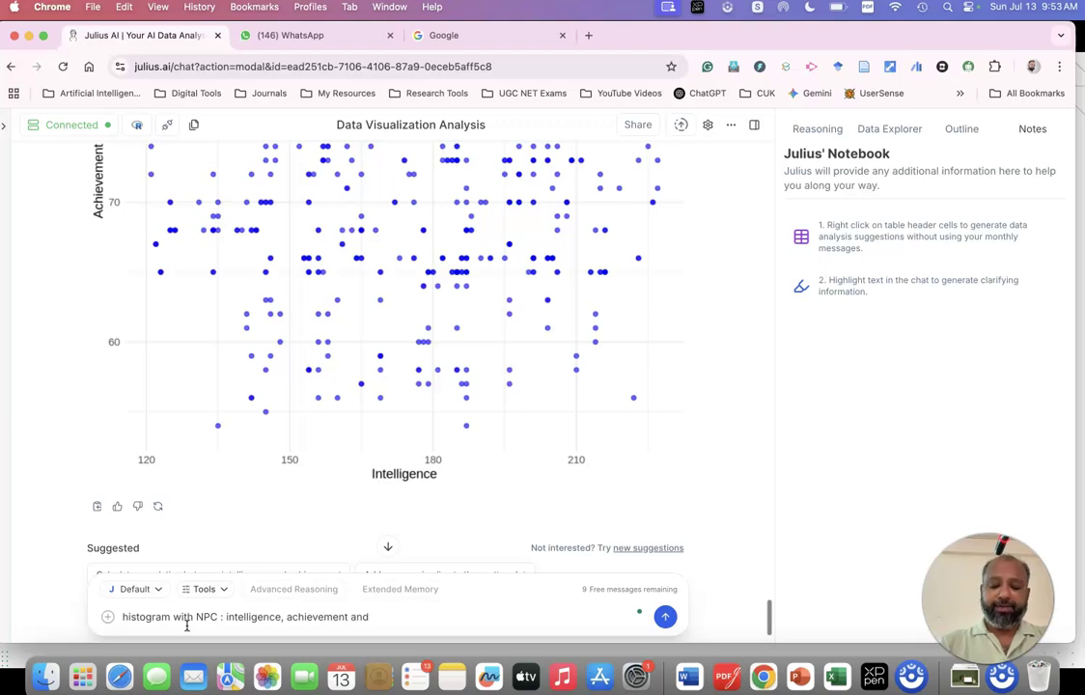
text( study ha)
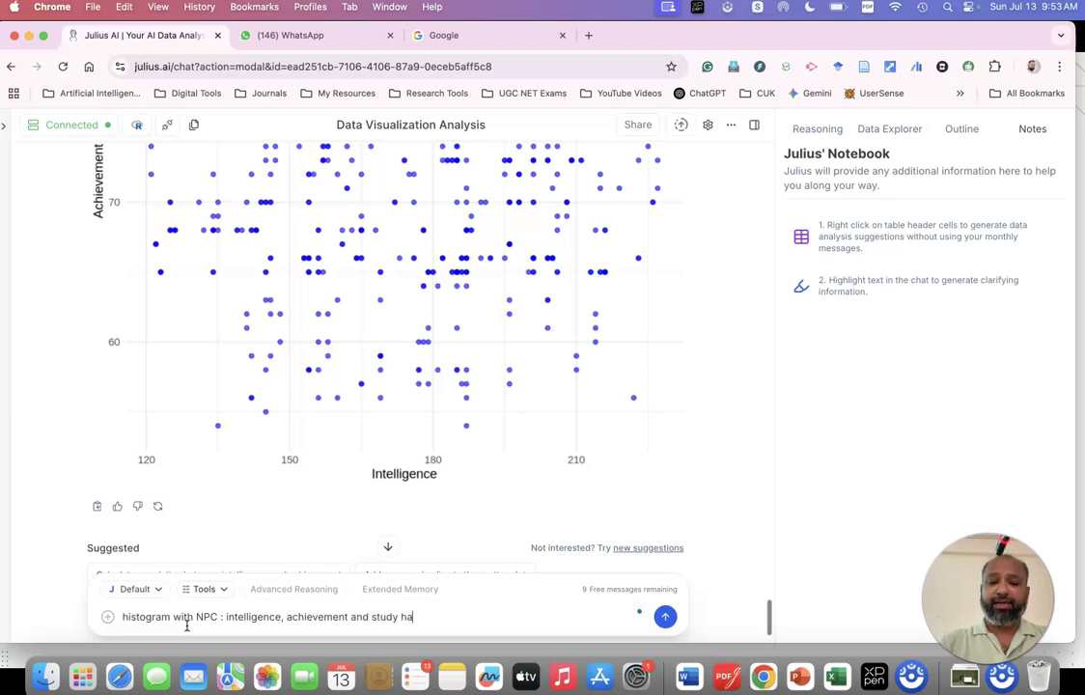
text(bits)
key(Return)
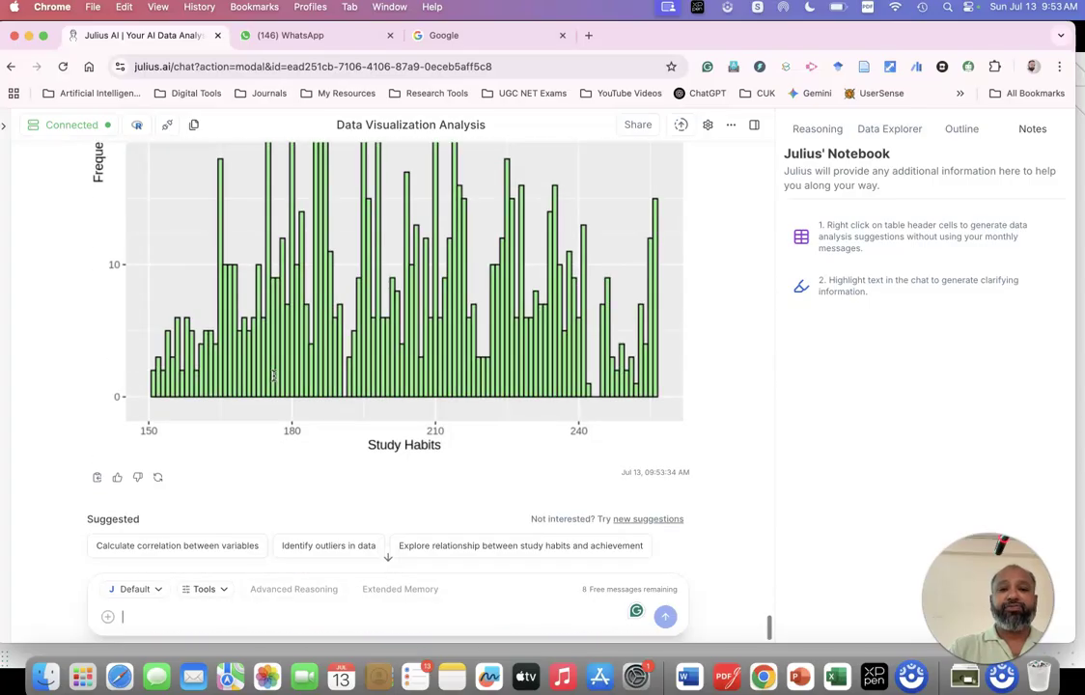
- Pick the suggestion 'Explore relationship between study habits and achievement'
click(185, 557)
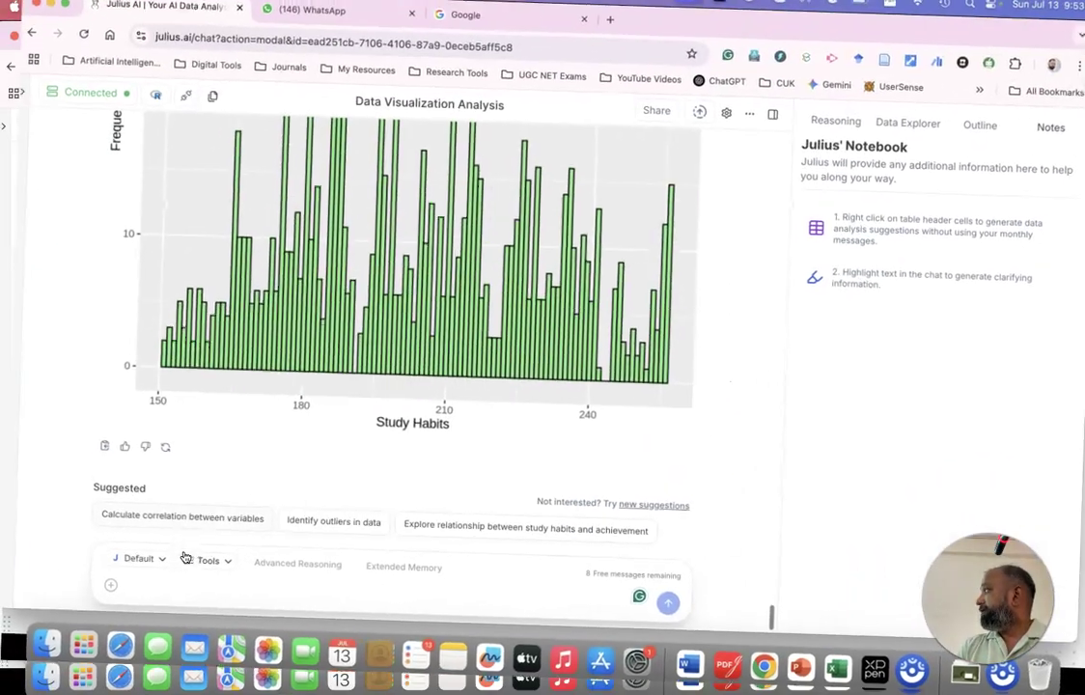
click(305, 567)
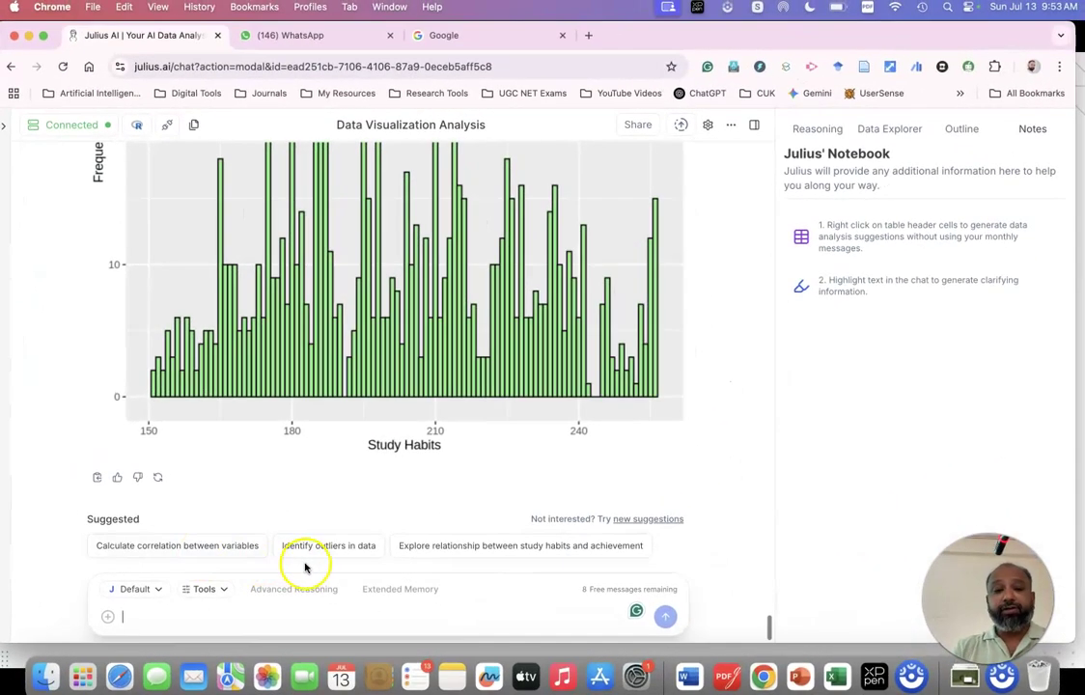
click(509, 547)
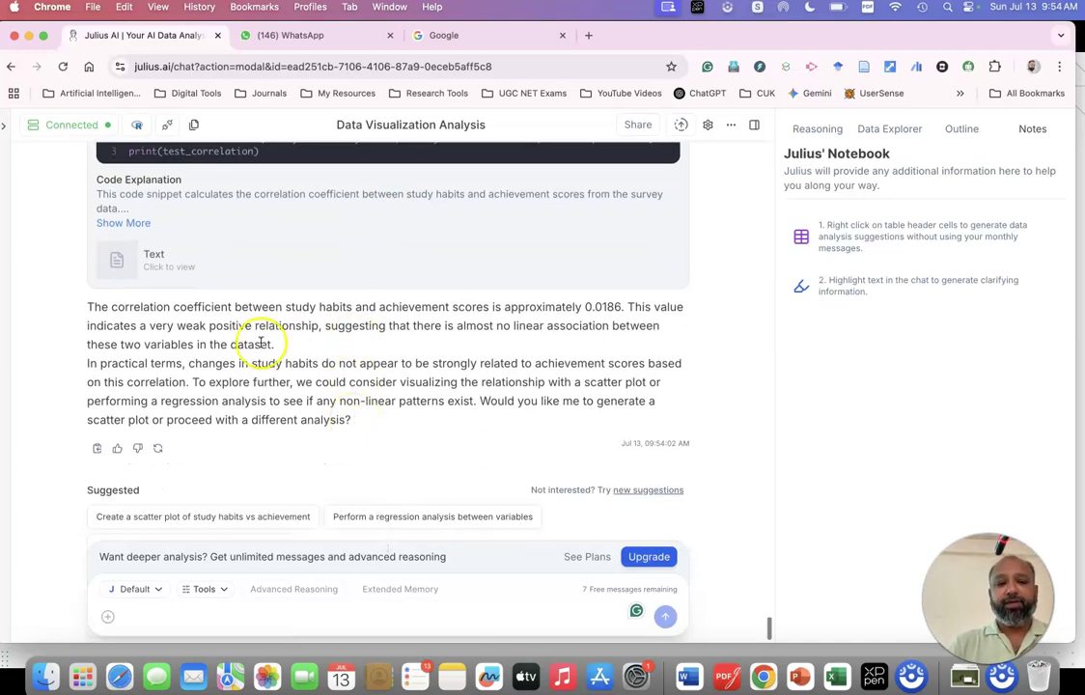
drag(85, 307, 365, 314)
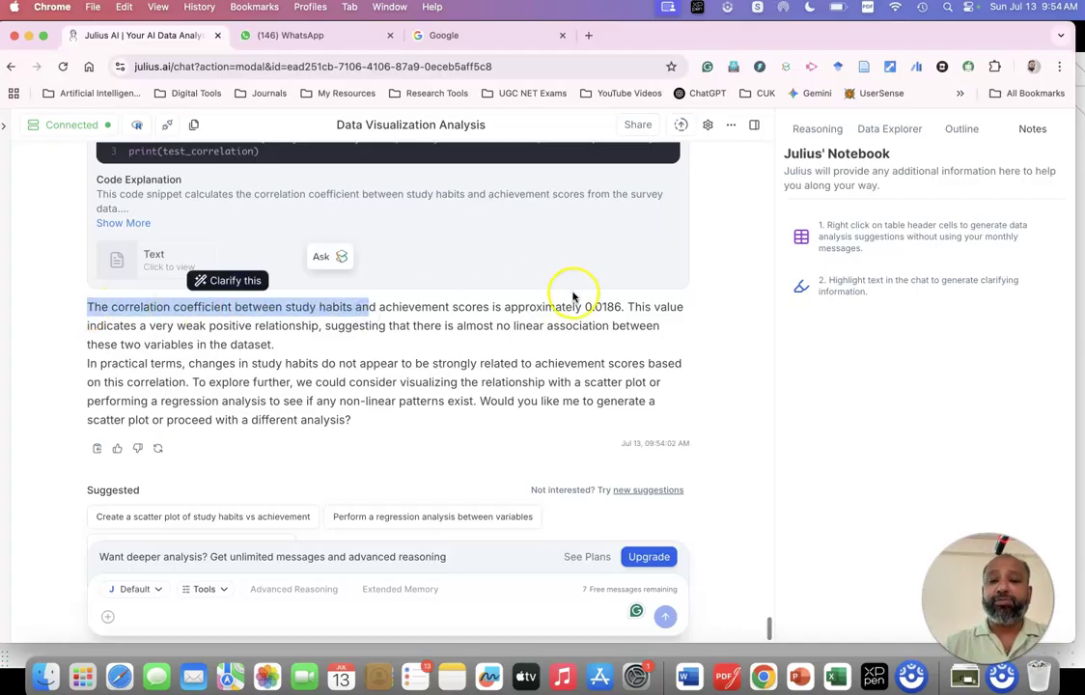
drag(625, 308, 225, 283)
drag(276, 344, 90, 308)
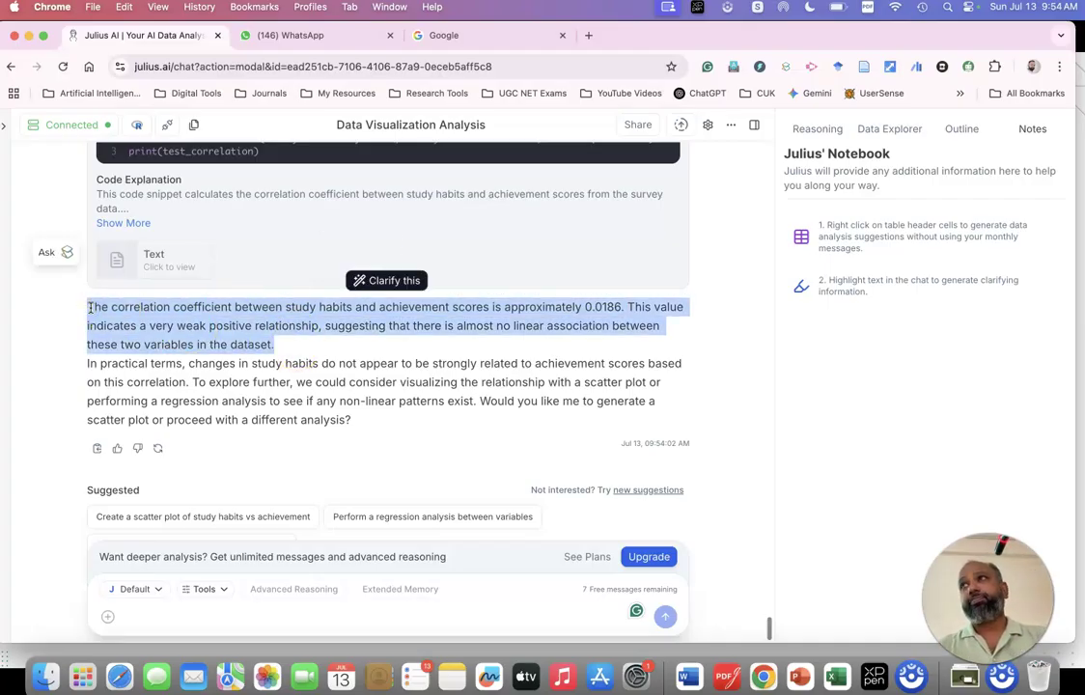